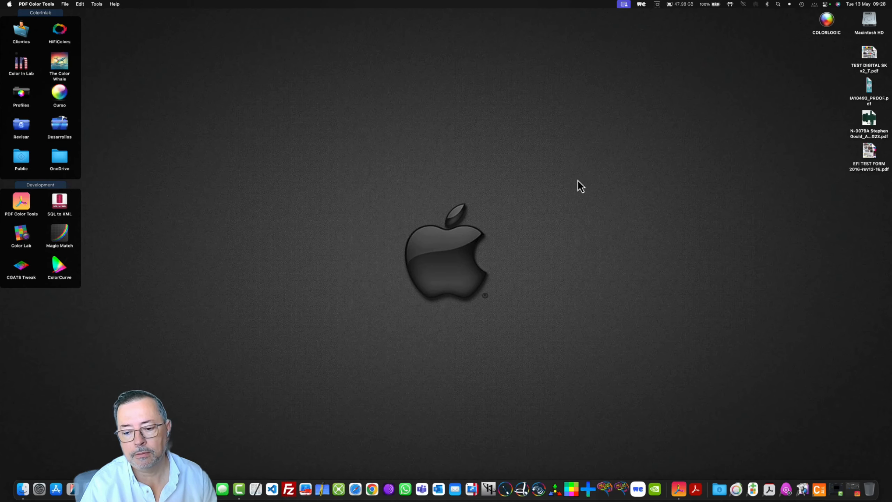
- Open PDF Color Tools and look through its TIFF, chart, measurement and CW sections, ending on ICC from Measurements
click(679, 489)
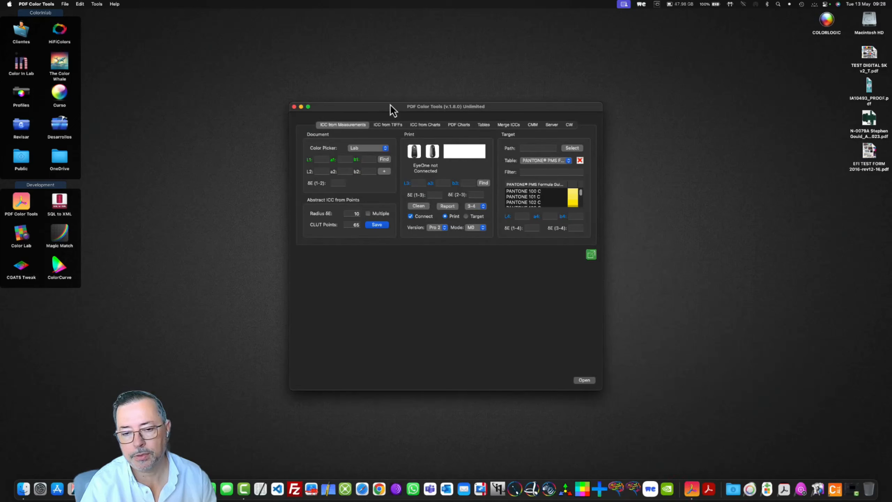
click(390, 126)
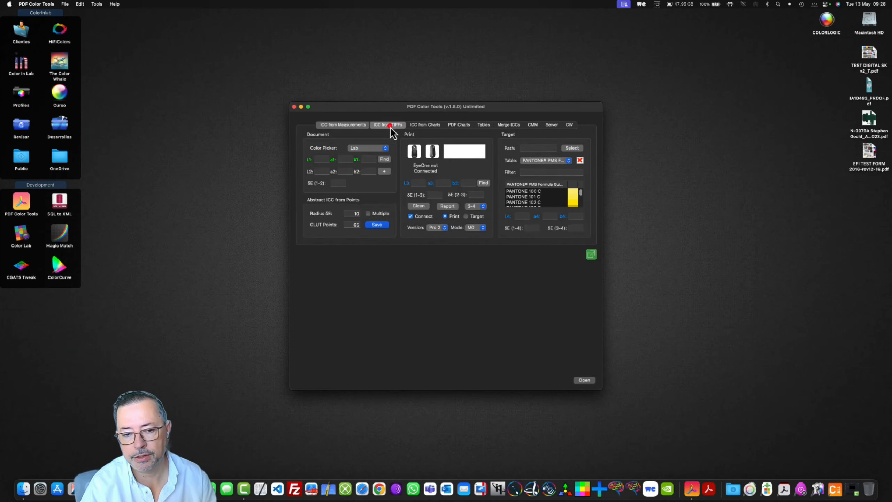
click(419, 127)
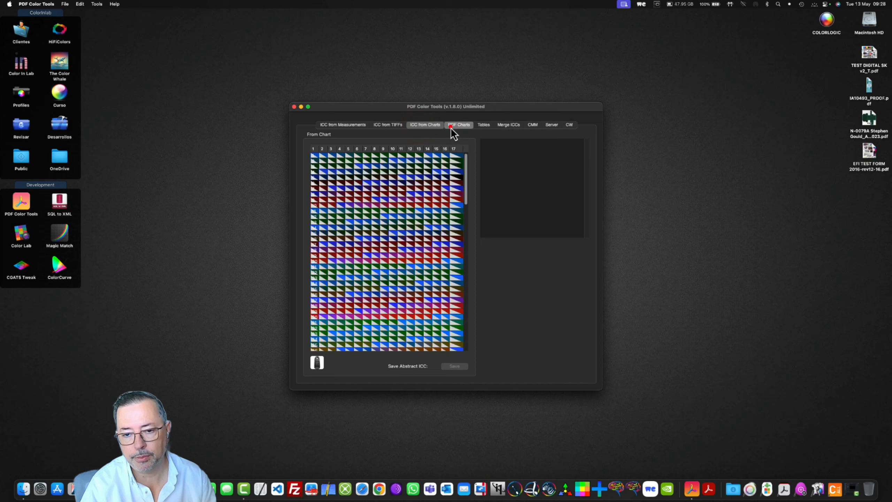
click(453, 125)
click(347, 125)
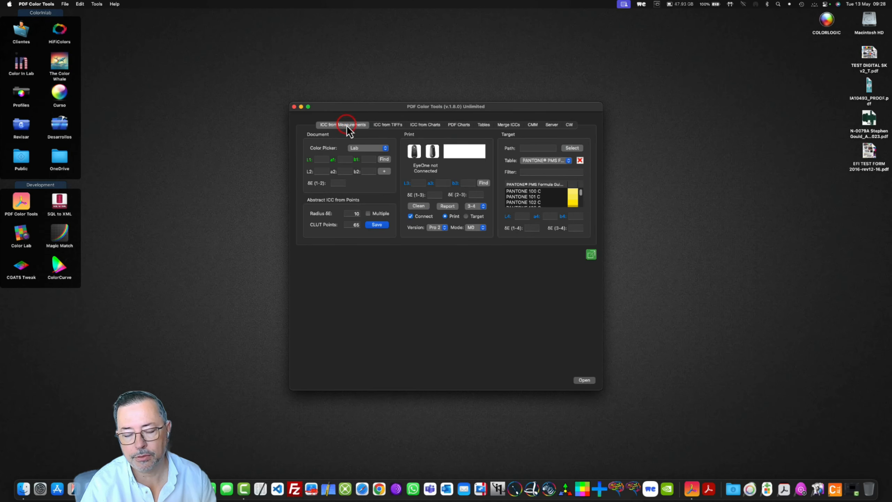
click(568, 126)
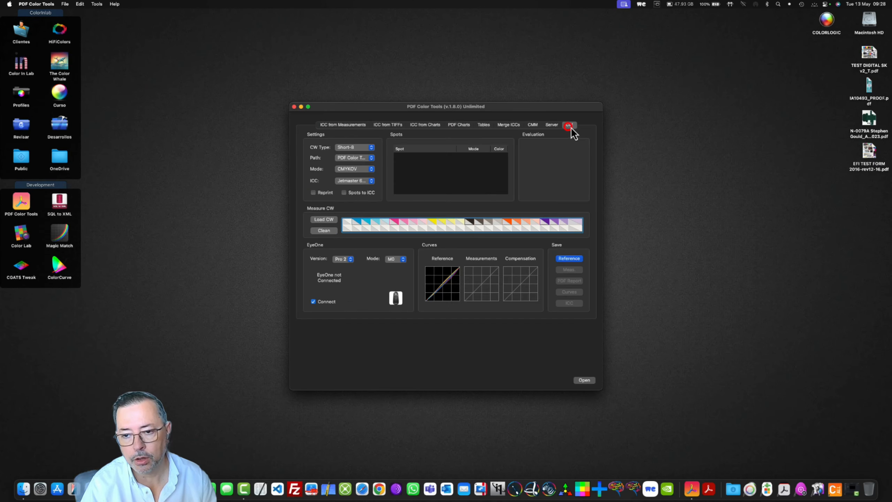
click(350, 125)
- In the application settings, disable every enabled tab except CW and save the settings
click(115, 4)
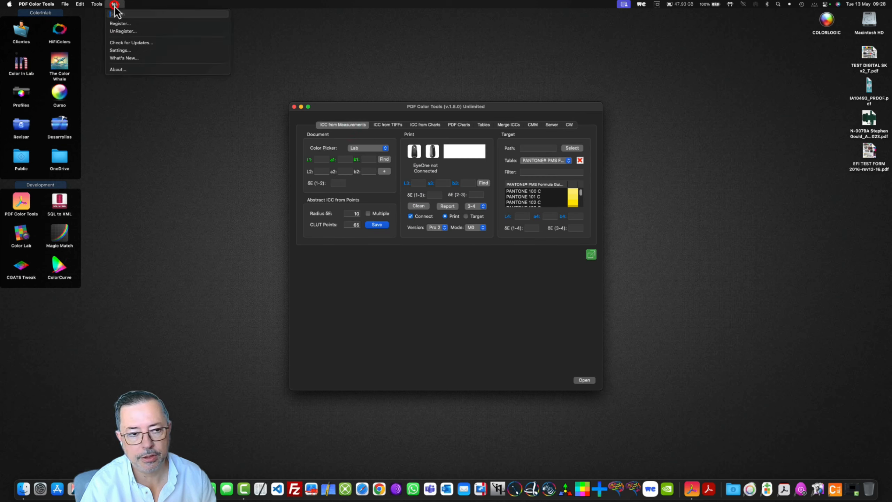
click(130, 50)
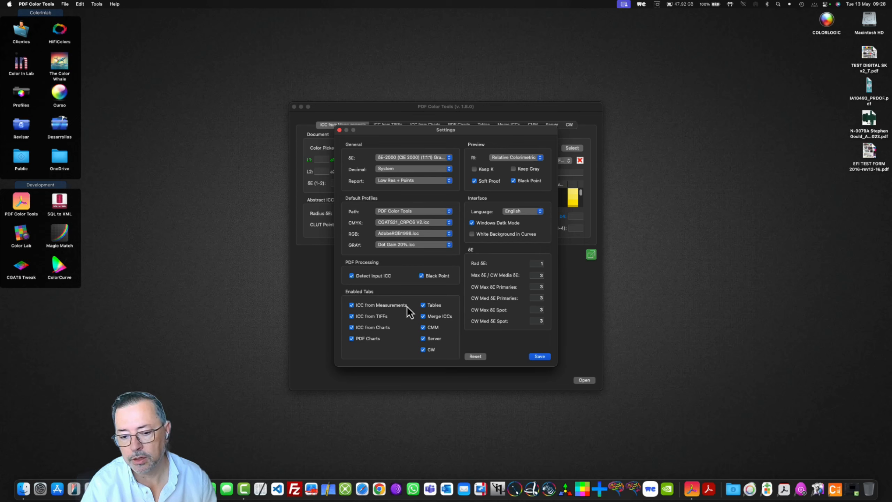
click(353, 305)
click(352, 317)
click(353, 327)
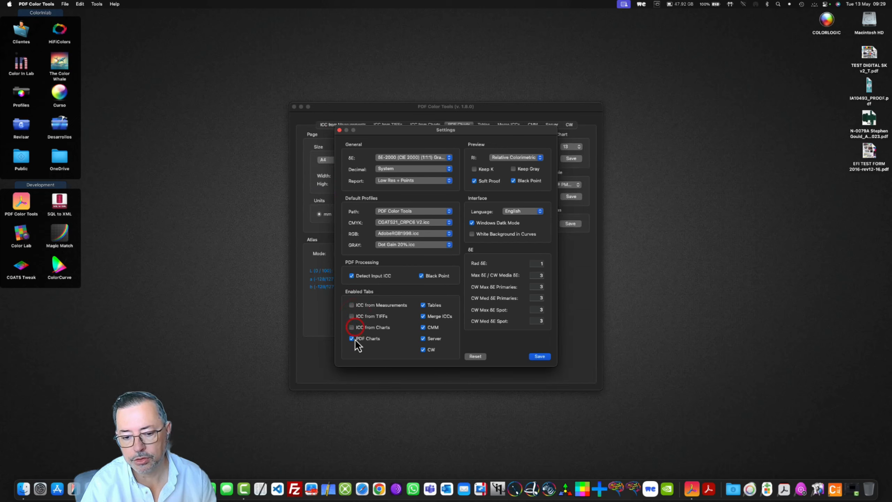
click(352, 338)
click(423, 305)
click(423, 317)
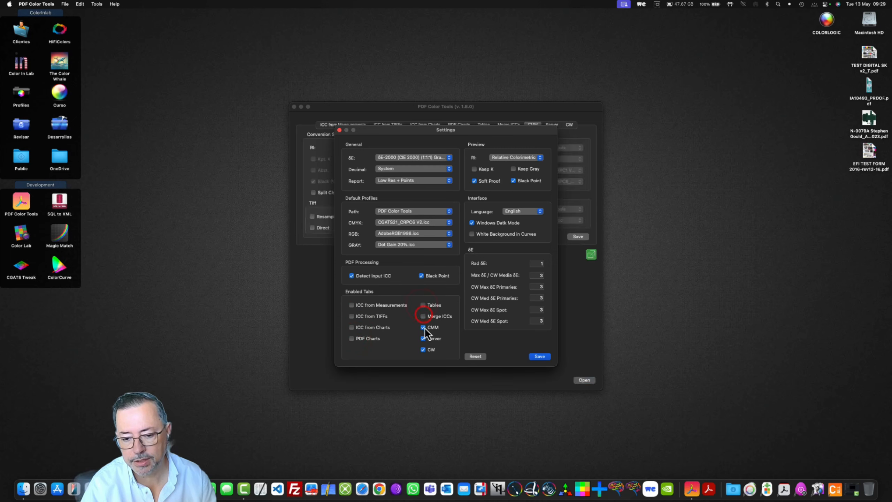
click(424, 327)
click(423, 339)
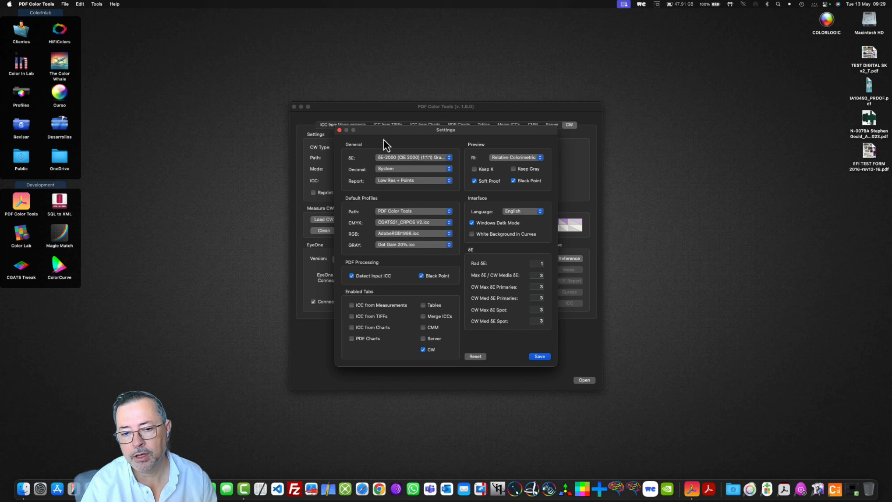
drag(387, 137, 312, 156)
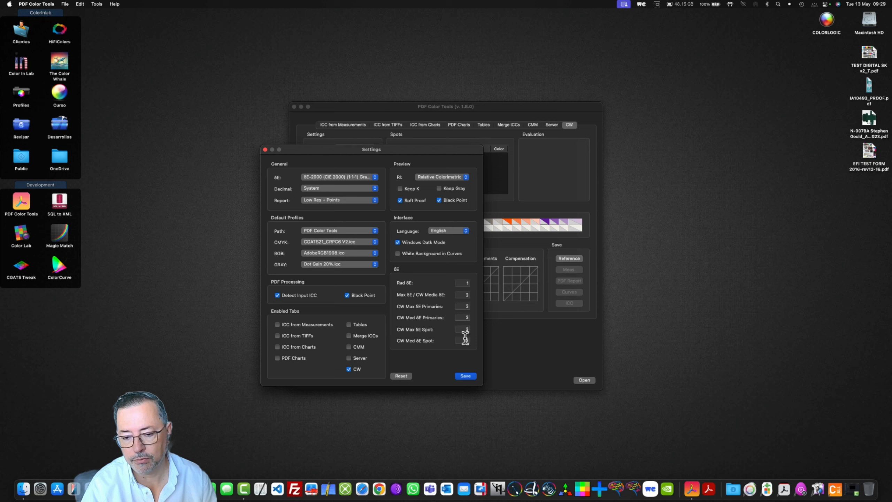
click(472, 377)
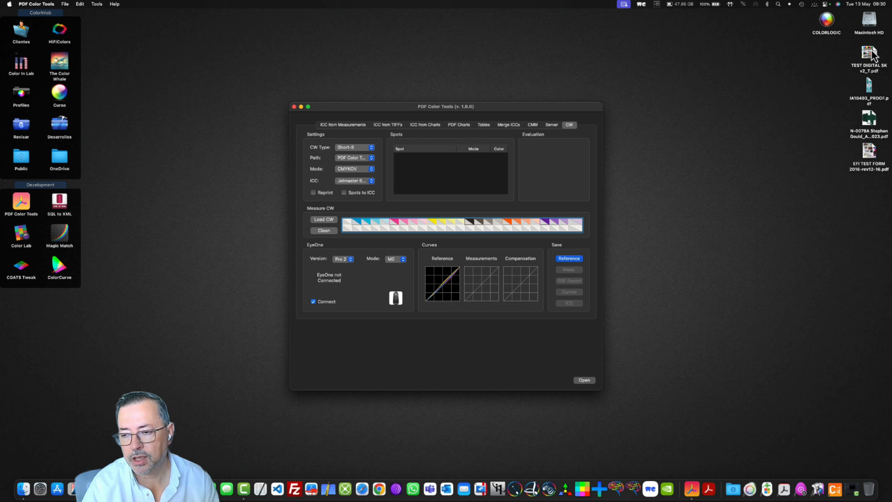
- Set the CW mode to CMYK and load TEST DIGITAL SK v2_T.pdf from the desktop to fill the Spots list
drag(873, 55, 499, 182)
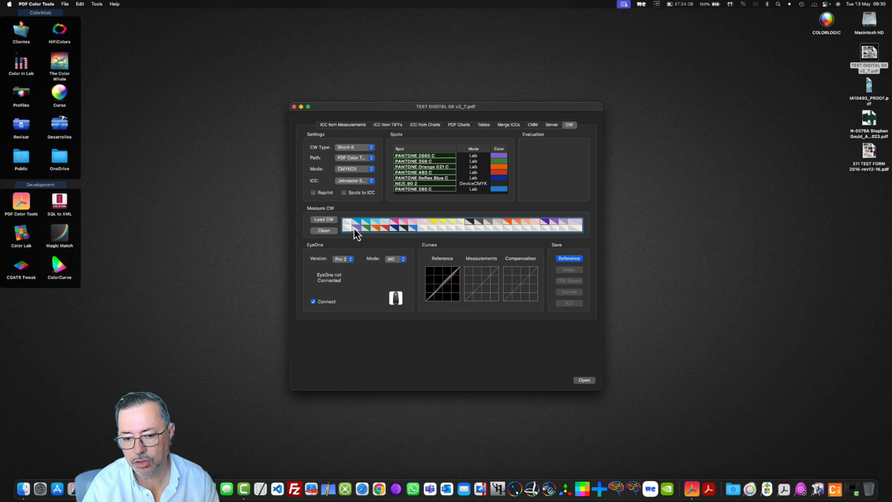
click(365, 170)
click(362, 164)
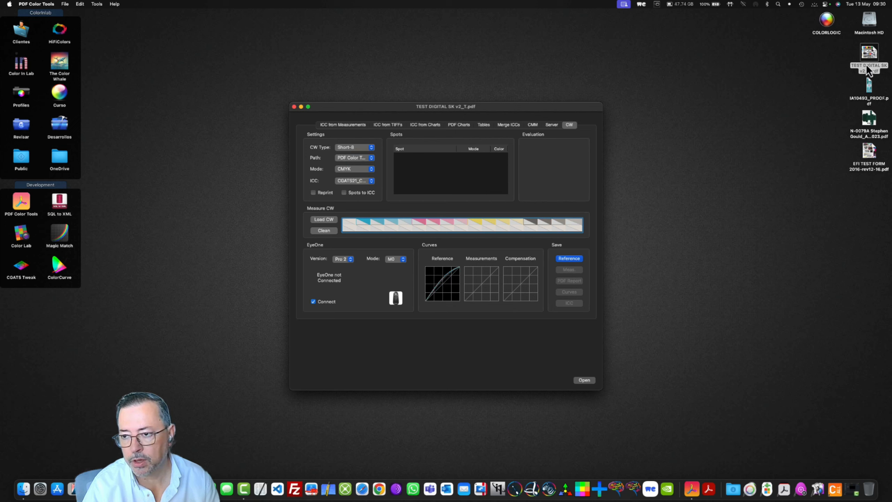
drag(868, 56, 475, 186)
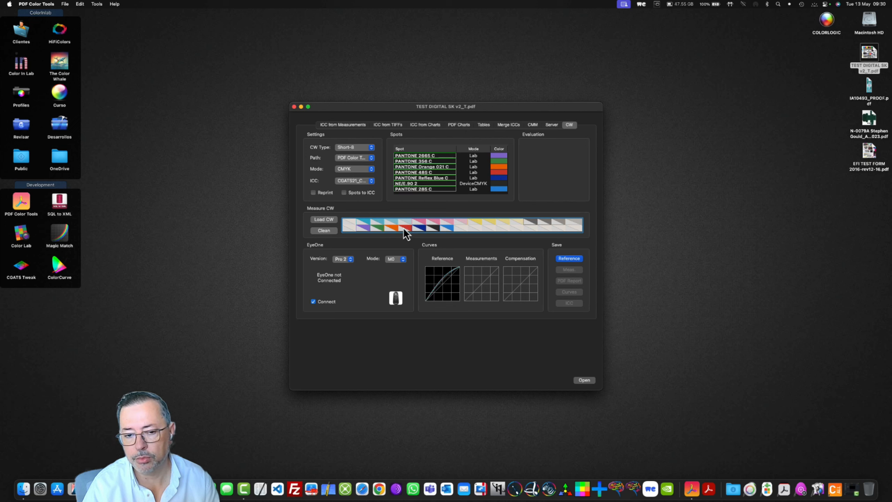
- Try CGATS21_CRPC4 V2, CGATS21_CRPC5 V2 and ColorGATE-GamutPlus as the CW reference ICC profile
click(365, 185)
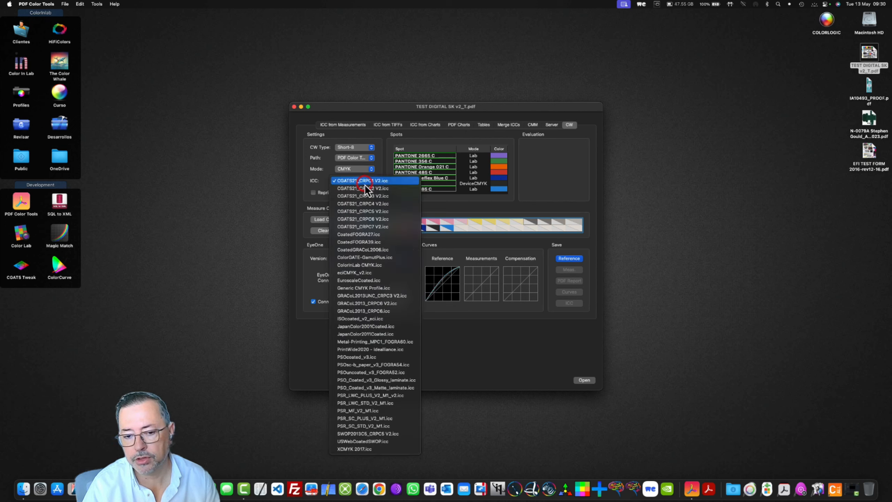
click(369, 202)
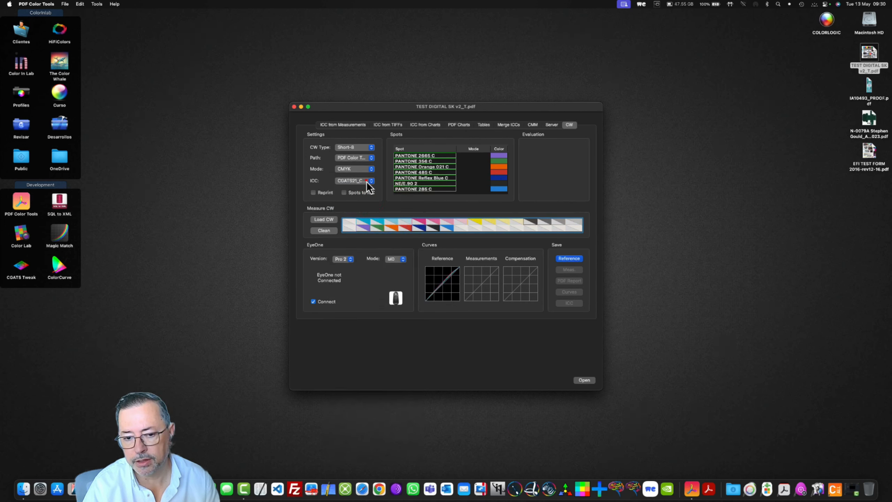
click(366, 182)
click(365, 190)
click(367, 182)
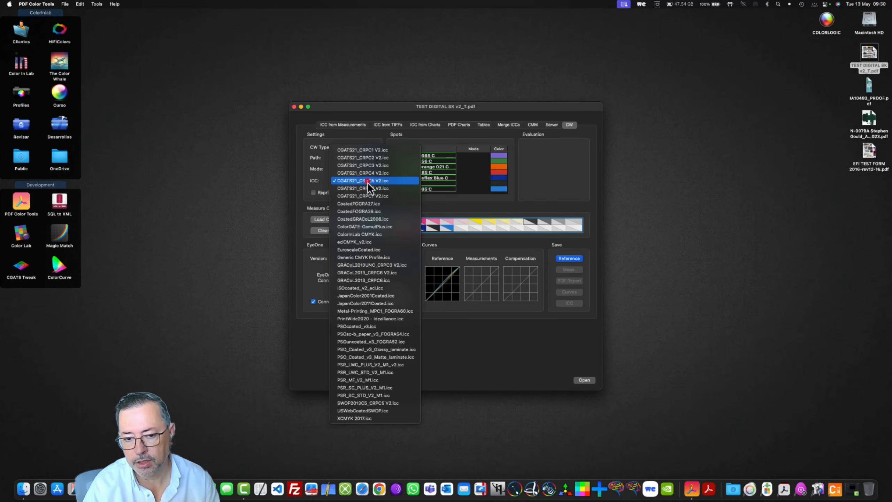
click(367, 226)
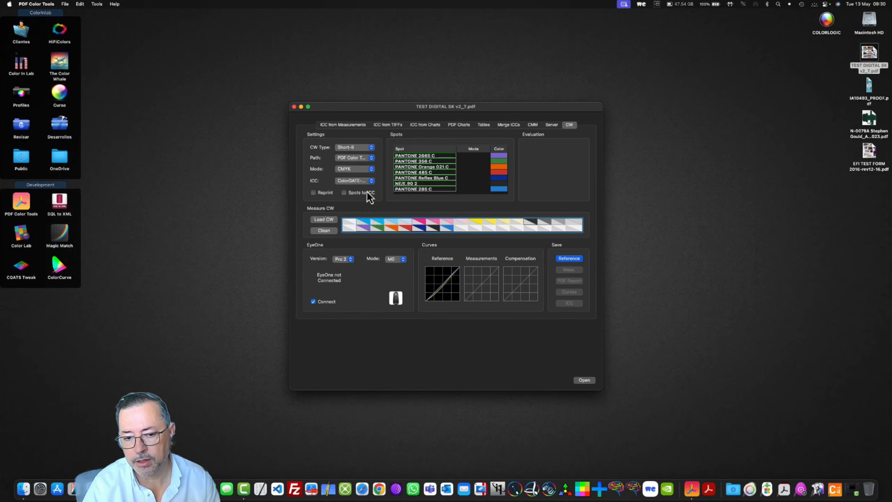
- Try GRACoL2013_CRPC6 and PSOcoated_v3 as the reference ICC profile before returning to a CGATS21 profile
click(365, 181)
click(367, 234)
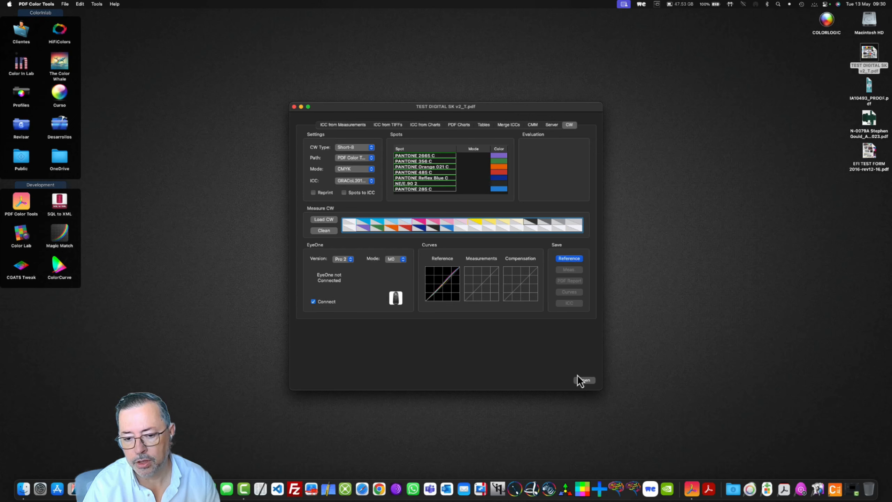
click(364, 182)
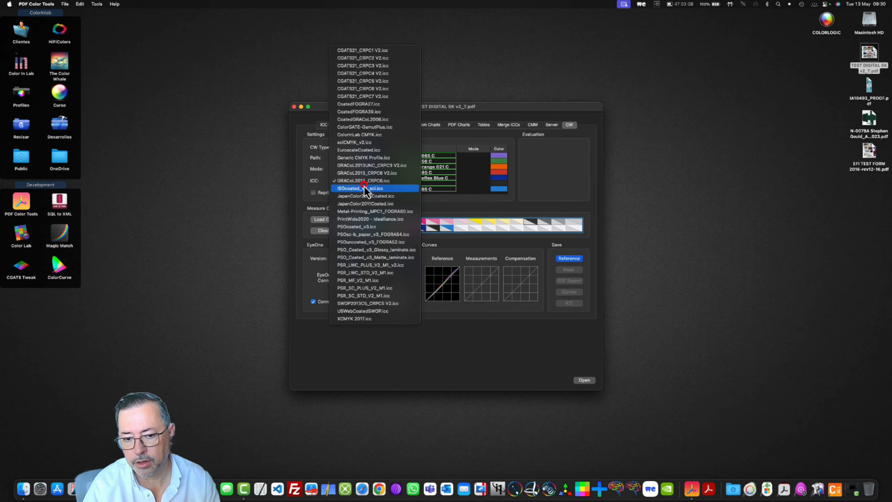
click(364, 227)
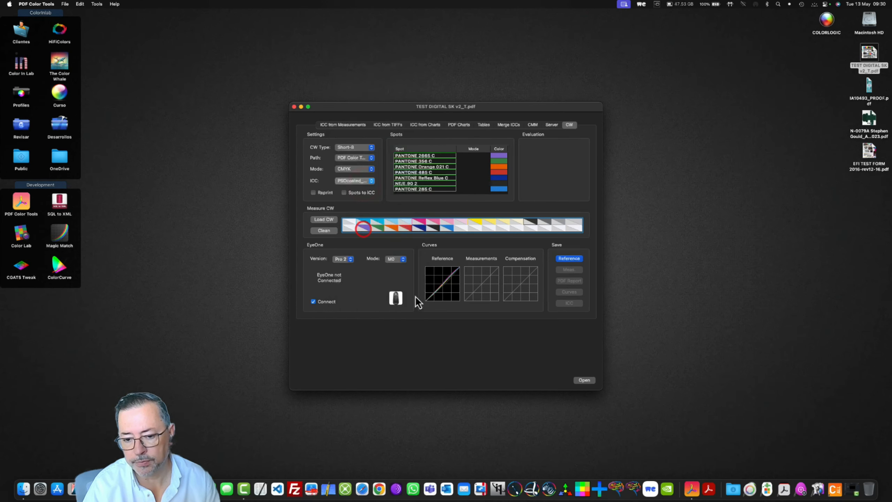
click(360, 184)
click(358, 18)
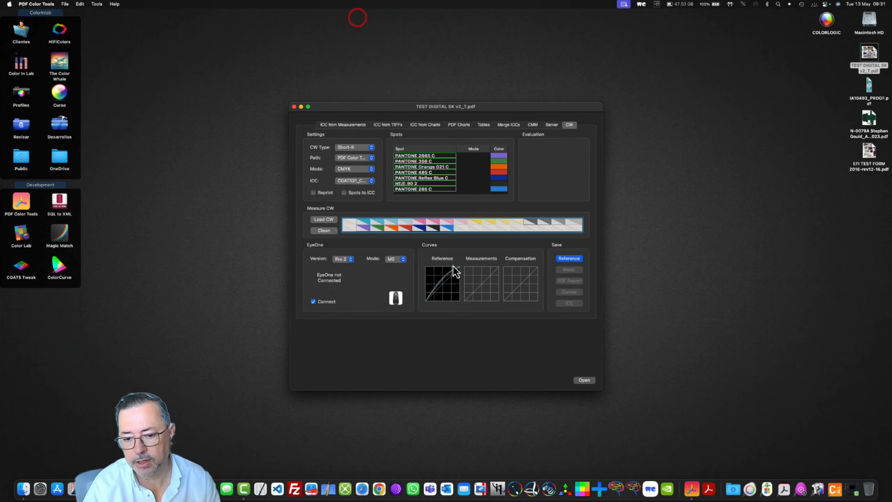
- Reposition and enlarge the application window so the reference, measurement and compensation curve graphs are bigger
drag(601, 389, 756, 450)
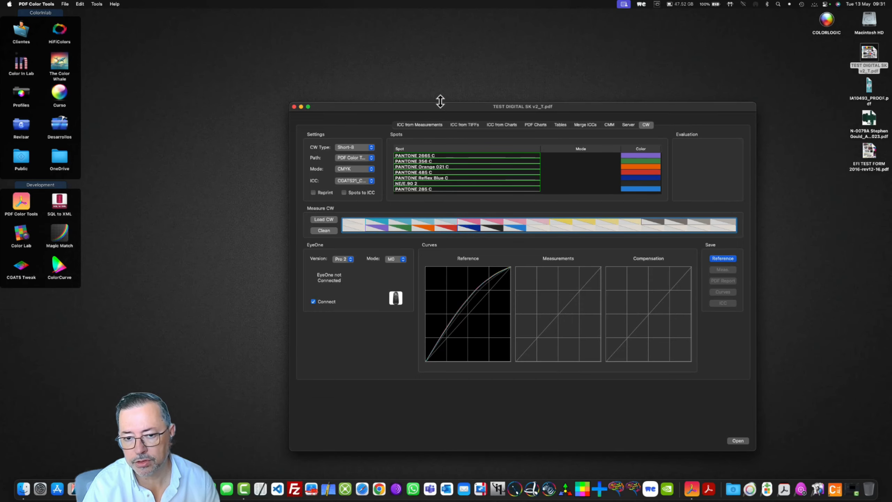
drag(441, 101, 305, 32)
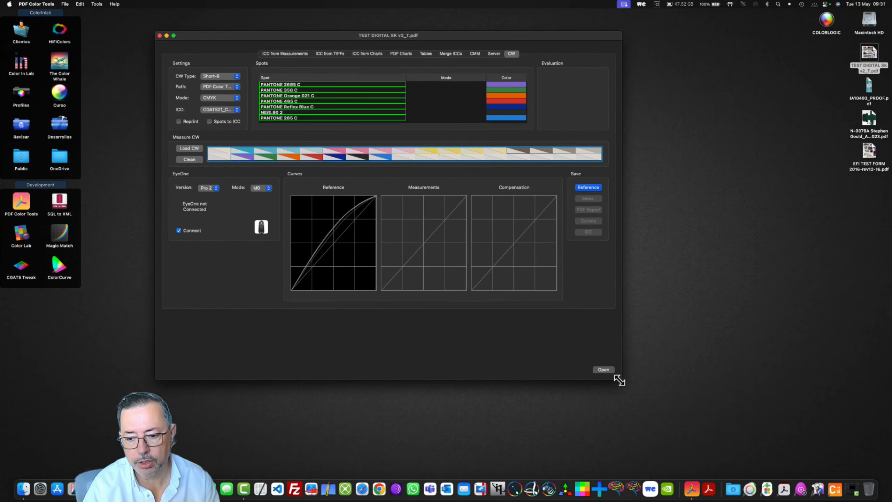
drag(619, 380, 721, 427)
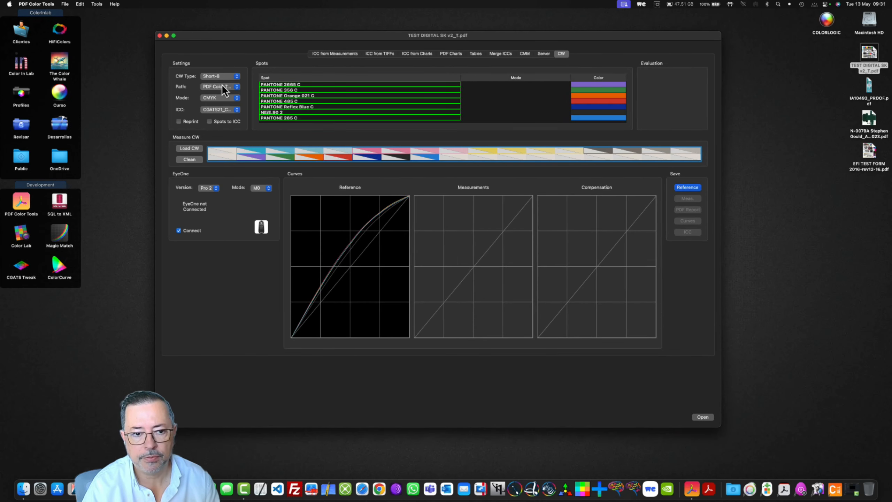
- Switch the CW mode to CMYKOV and inspect the reference Lab values of the cyan, black tint, violet and paper white patches
click(219, 97)
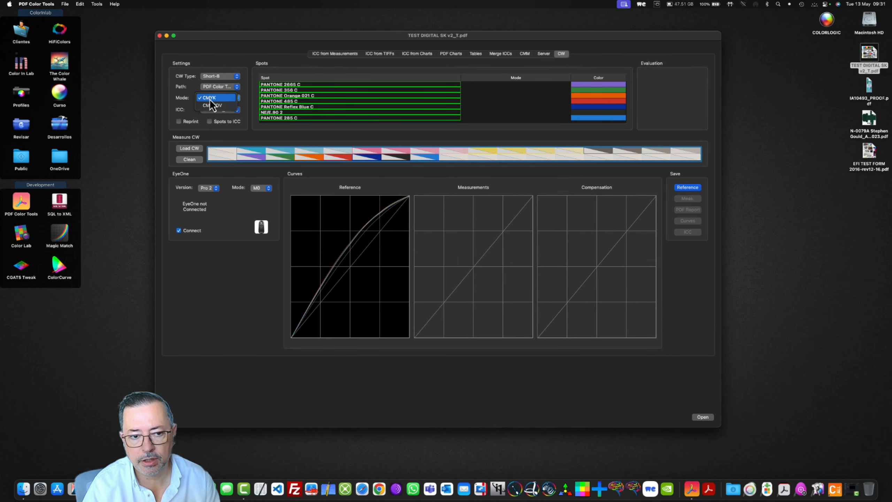
click(216, 105)
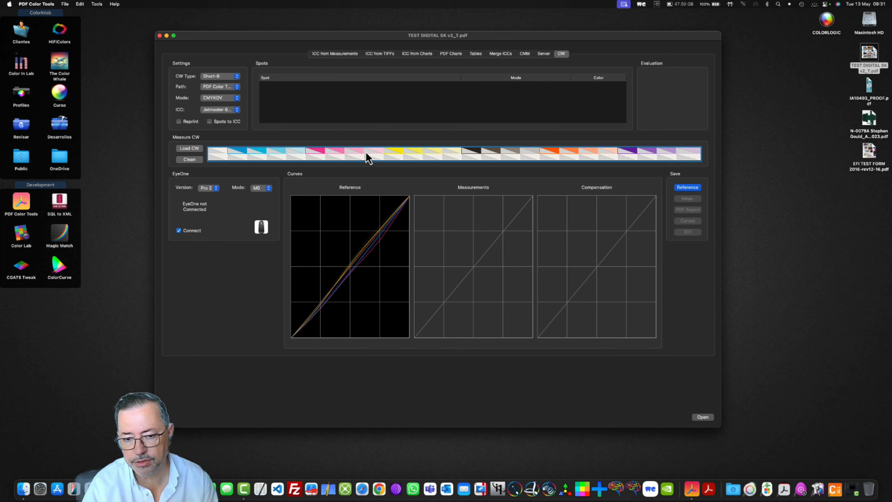
click(245, 155)
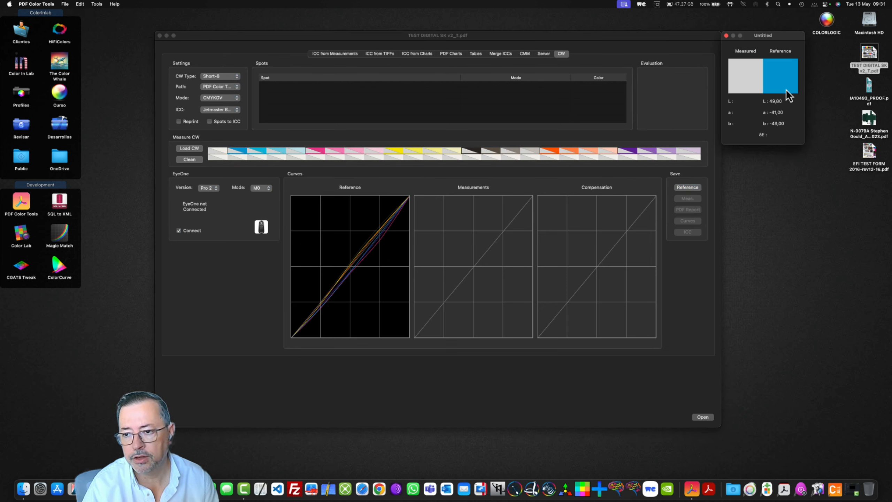
click(494, 153)
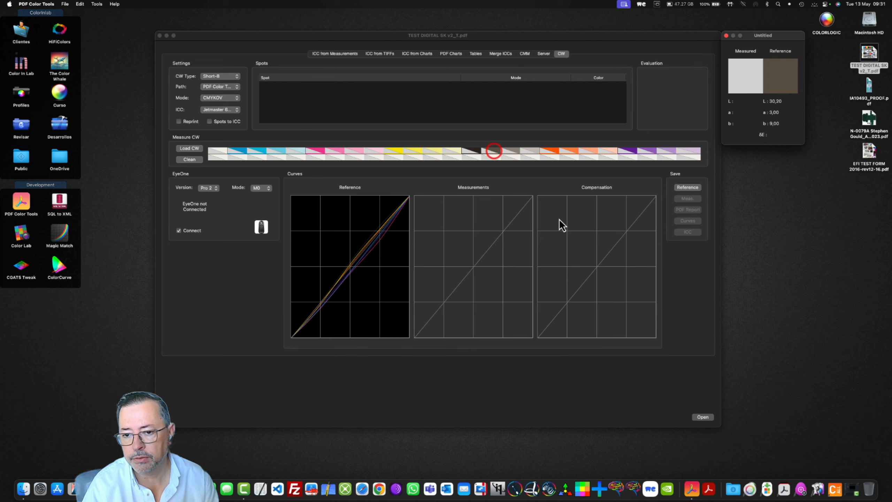
click(629, 152)
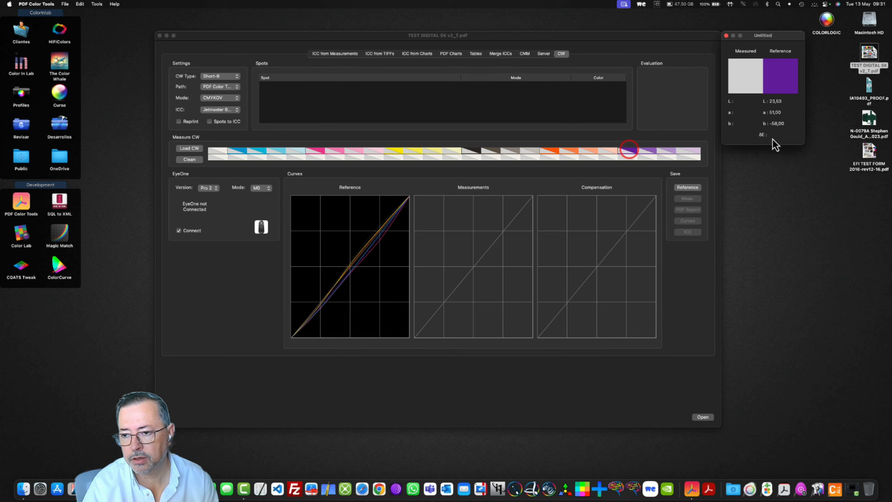
click(222, 153)
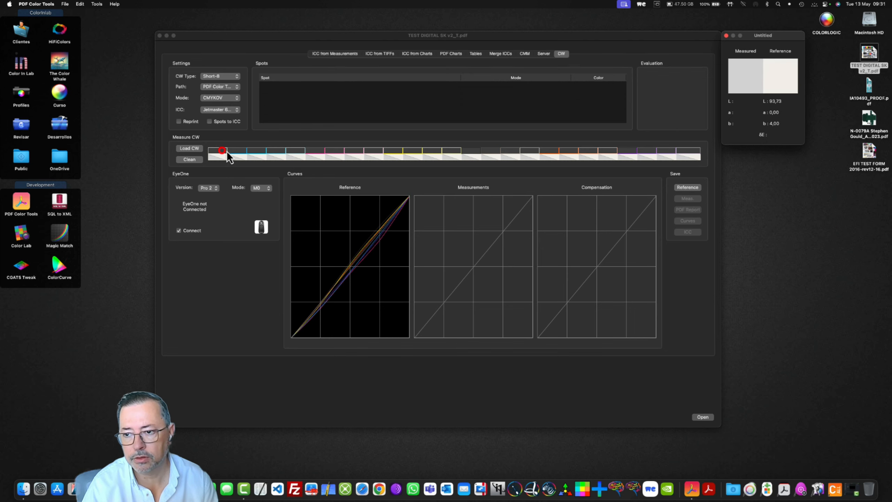
- Load TEST DIGITAL SK v2_T.pdf into the CMYKOV wedge, inspect the orange spot patch's reference Lab values and select the DeviceCMYK spot
drag(870, 52, 423, 301)
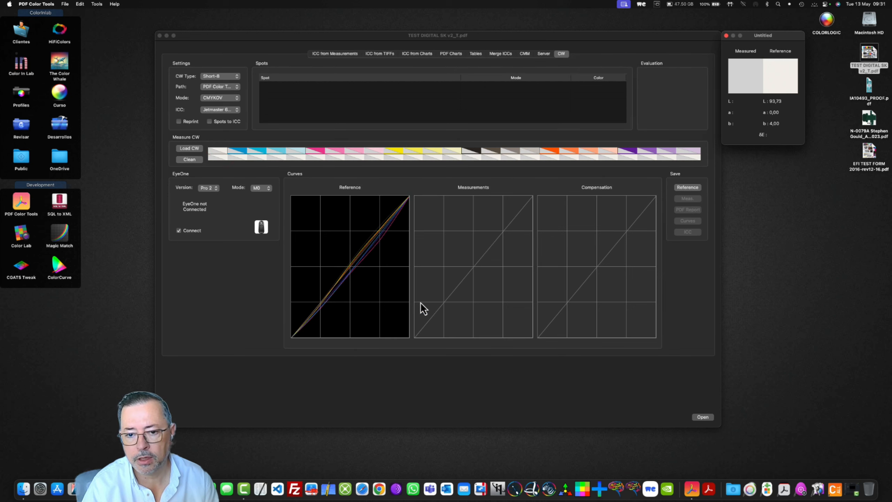
click(280, 158)
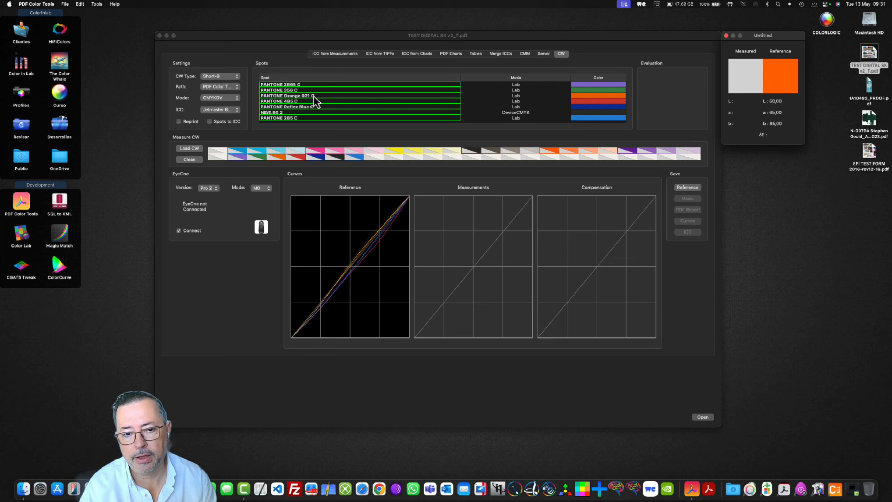
click(296, 113)
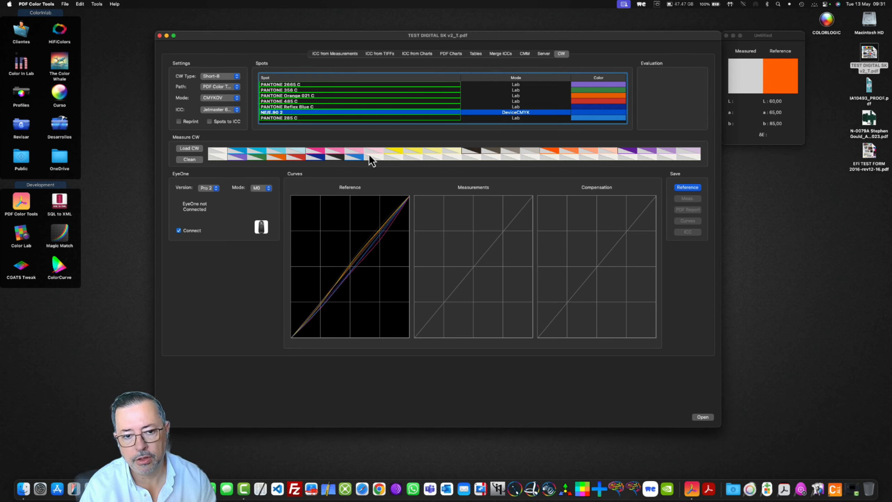
- Delete the DeviceCMYK spot from the spot list and move PANTONE Orange 021 C to the end of the list
key(Delete)
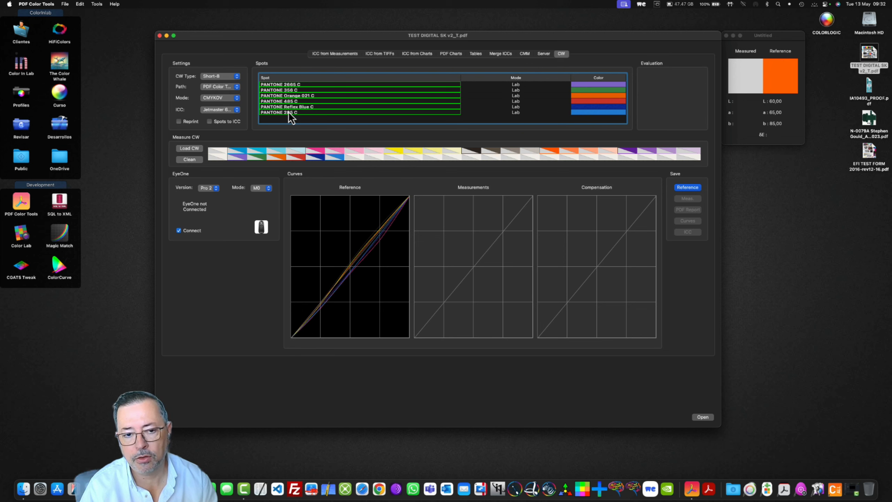
click(293, 95)
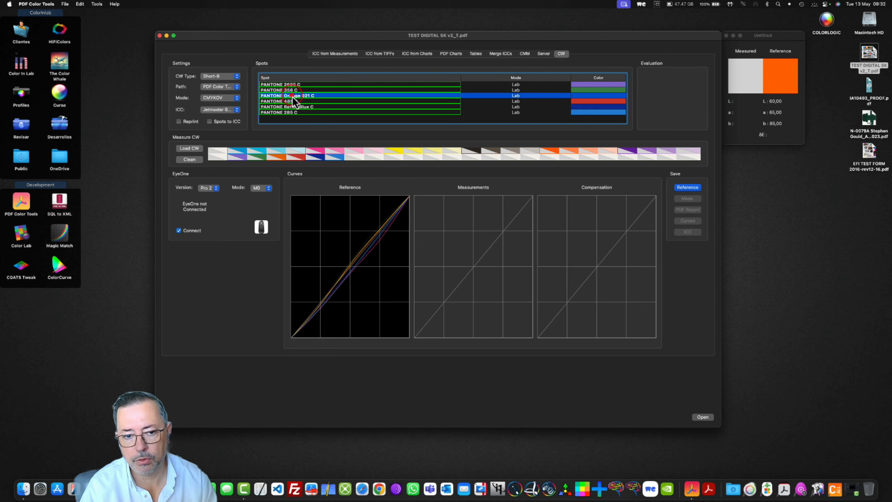
drag(293, 98, 293, 115)
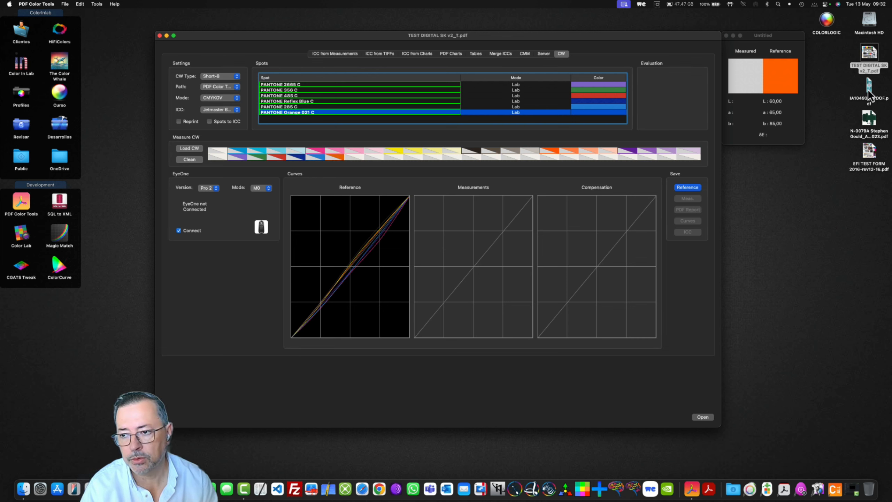
- Load IA10493_PROOF.pdf into the color wedge and delete its ORANGE INX and VIOLET INX spots
drag(868, 86, 462, 140)
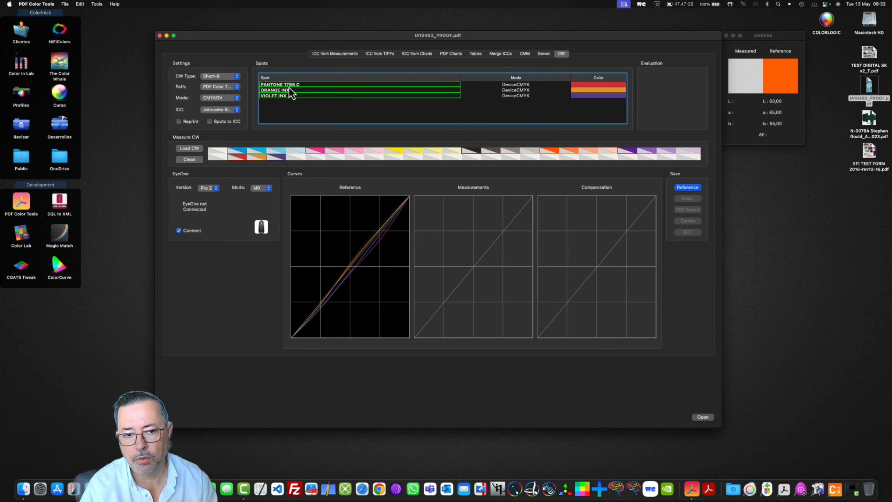
click(291, 90)
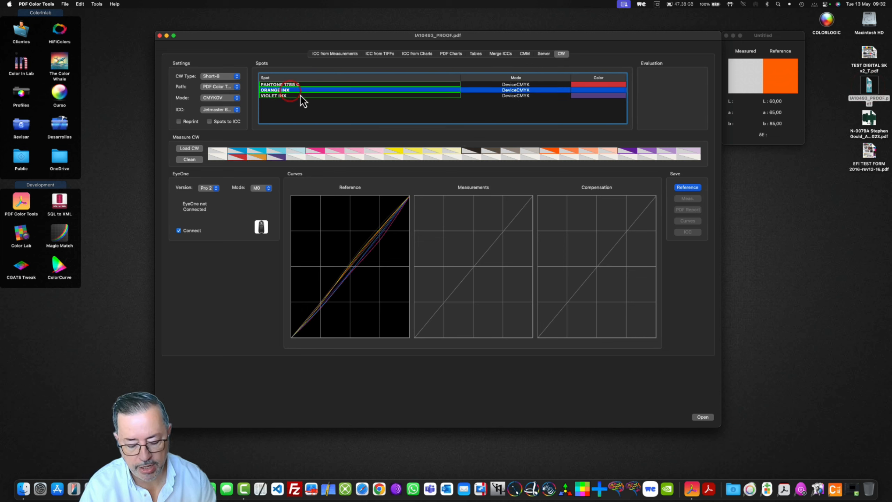
key(BackSpace)
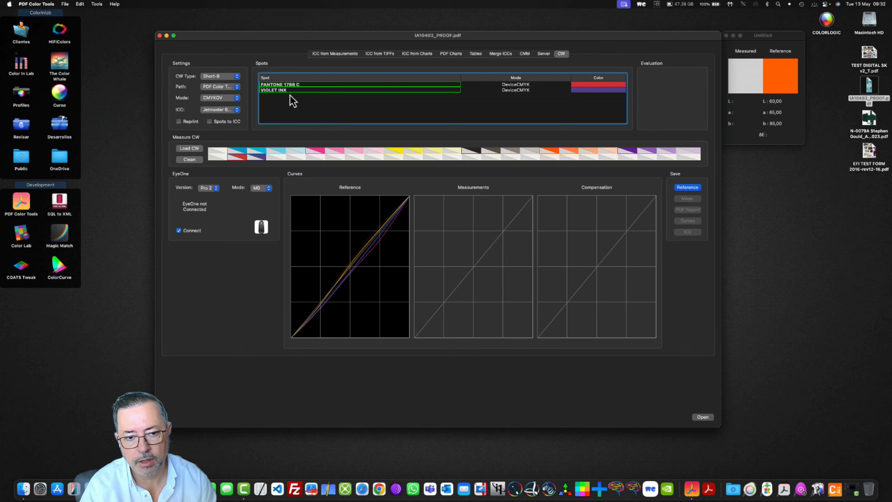
click(291, 90)
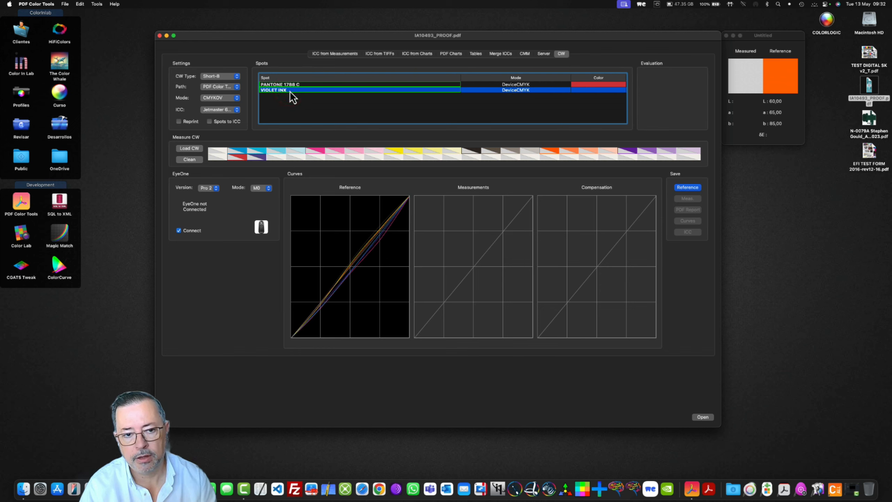
key(BackSpace)
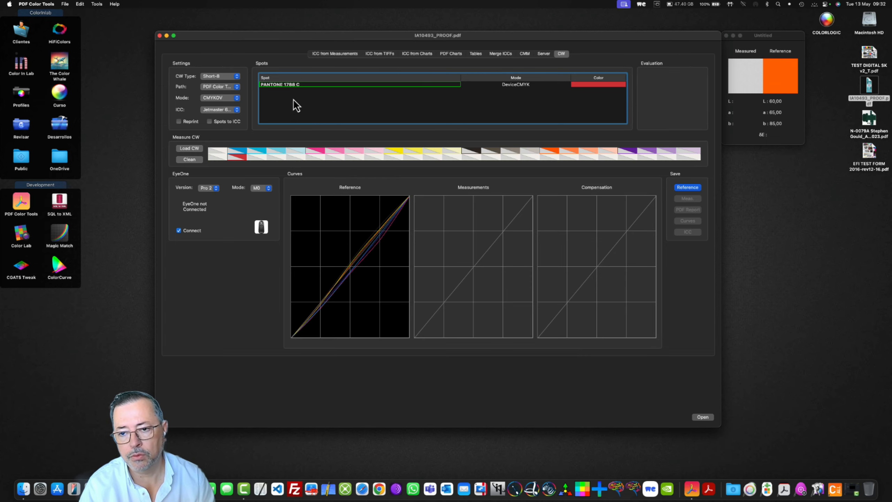
- Preview EFI TEST FORM 2016-rev12-16.pdf from the desktop and load it into the color wedge
click(869, 151)
key(space)
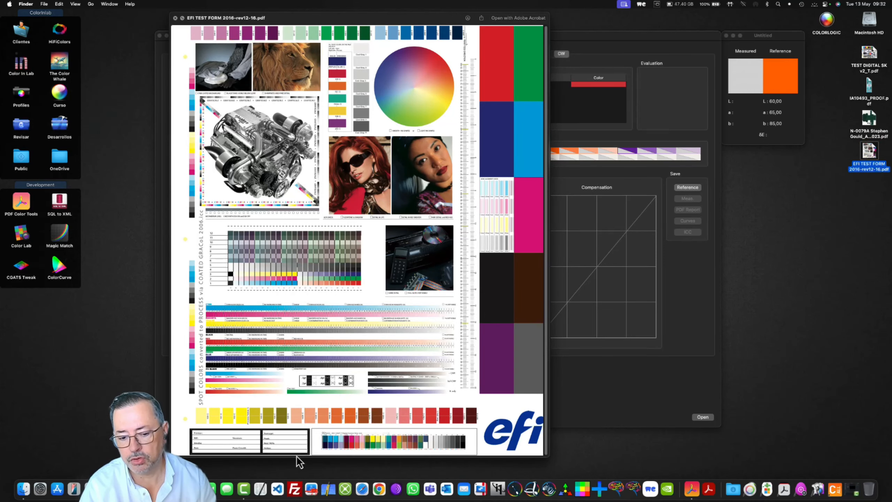
key(space)
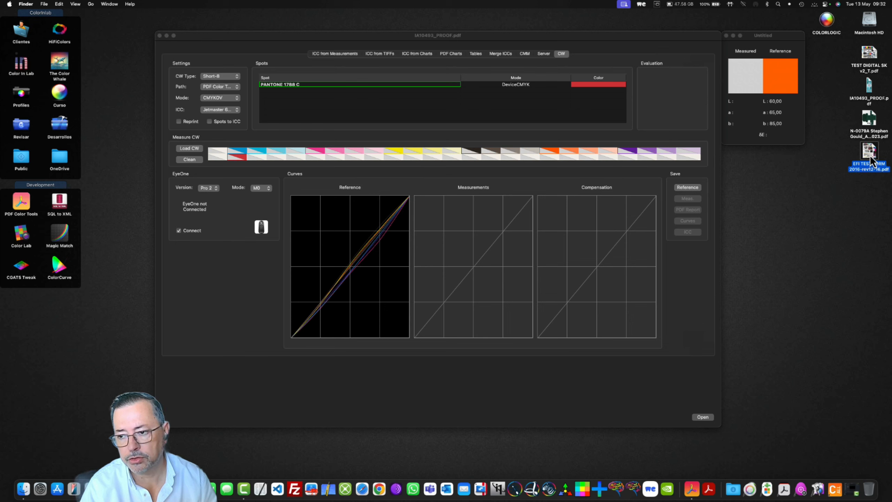
drag(869, 155, 647, 135)
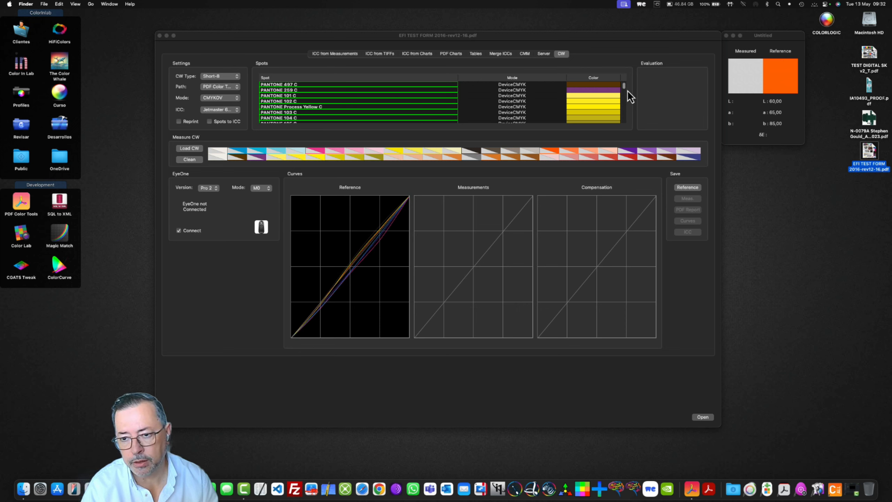
mouse_move(626, 86)
mouse_down()
mouse_move(624, 126)
mouse_move(619, 70)
mouse_up()
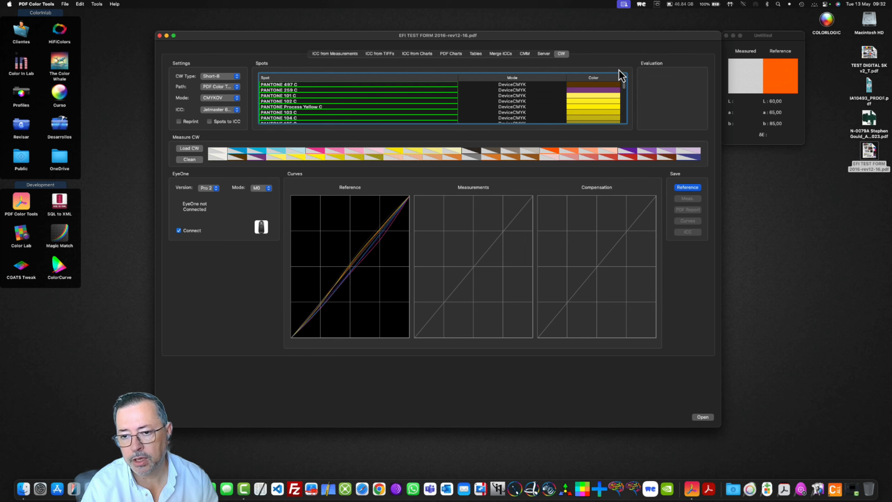
- Save the wedge reference for the first group of spots to the Desktop as EFI TEST FORM 2016-rev12-16_CW_S_8.pdf
click(688, 188)
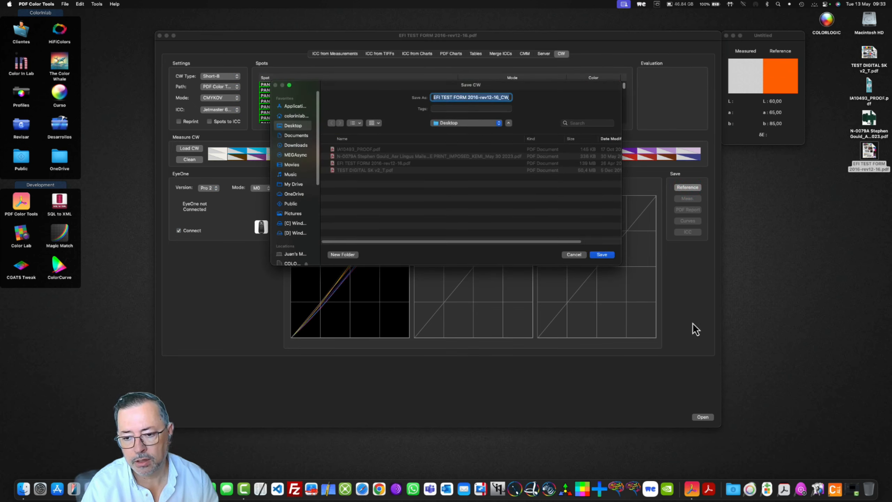
click(602, 256)
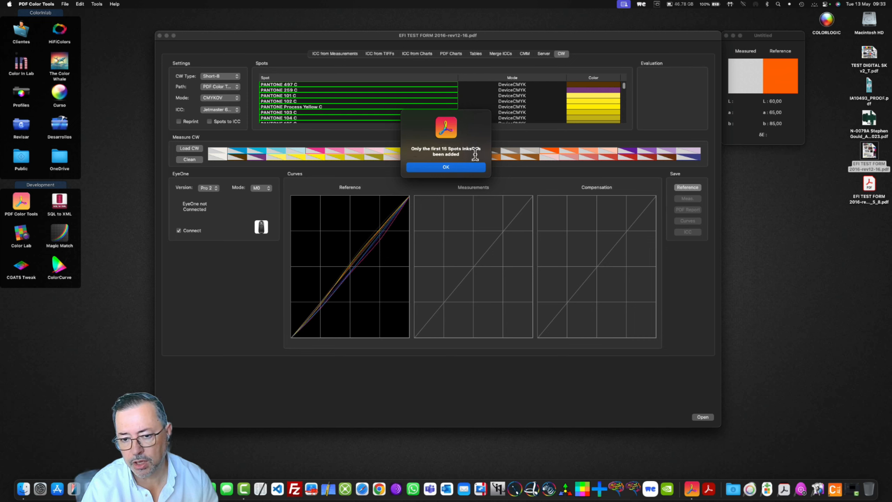
click(456, 167)
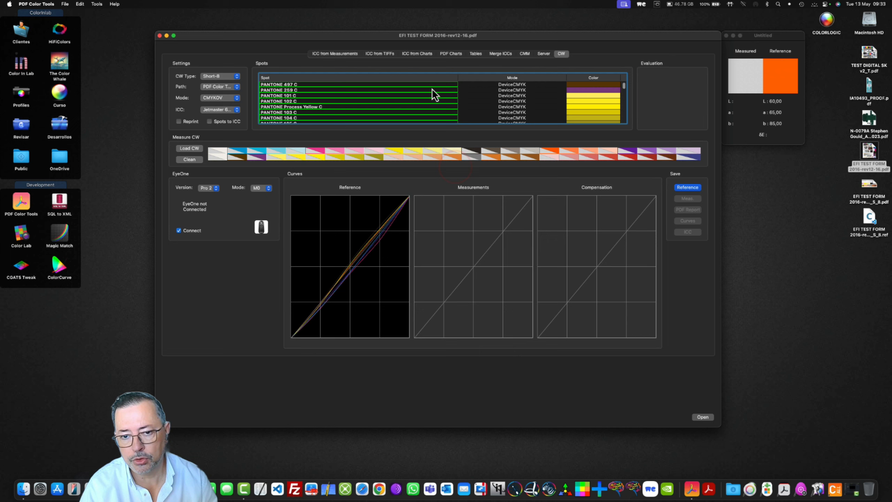
- Delete the spots from PANTONE 497 C through PANTONE 1675 C so the next group enters the wedge
click(417, 85)
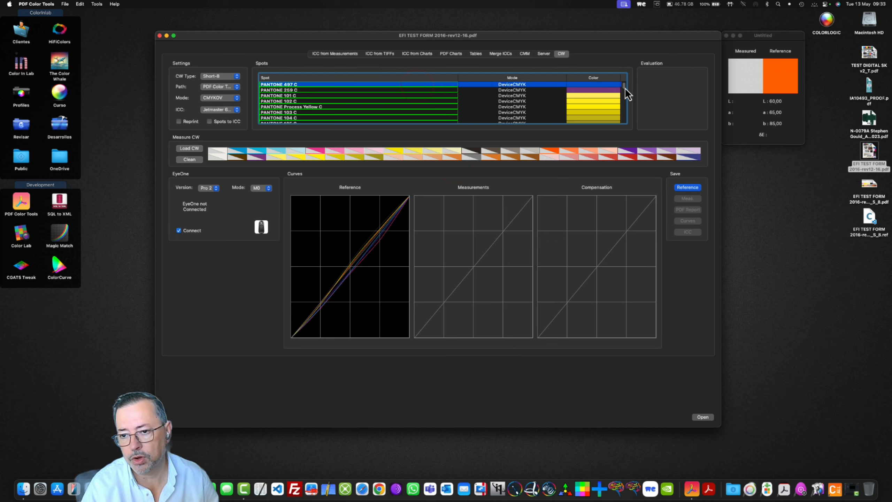
drag(624, 88, 625, 95)
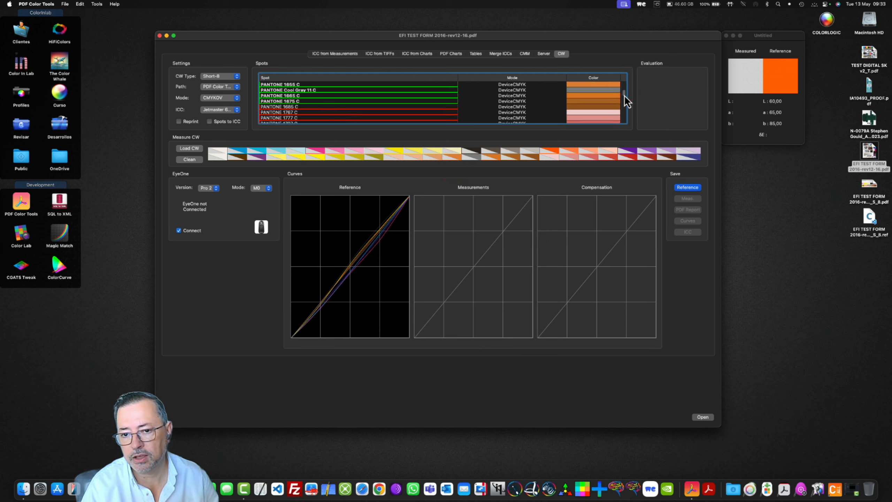
shift+click(430, 101)
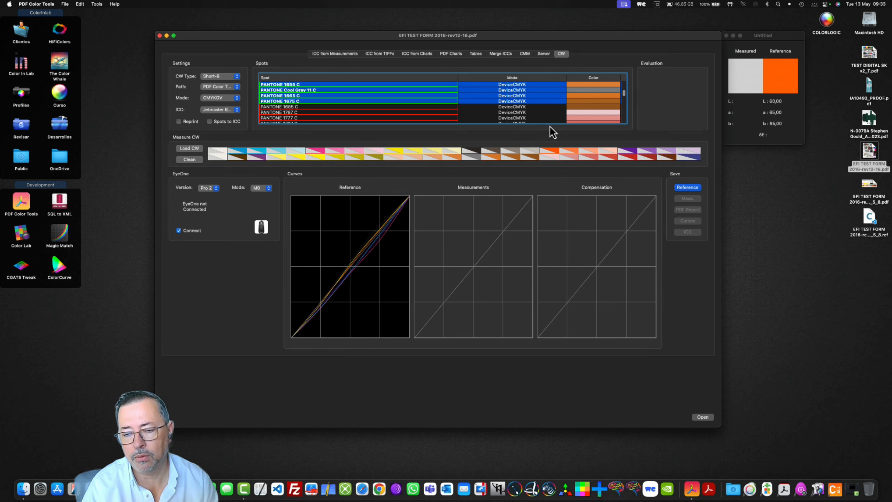
- Save the wedge reference for the second group of spots to the Desktop as EFI TEST FORM 2016-rev12-16_CW_S_82.pdf
click(688, 187)
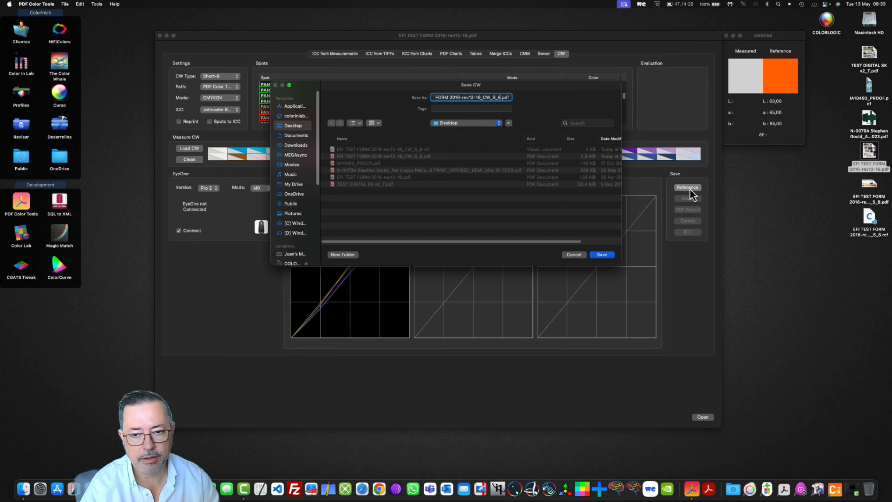
key(Return)
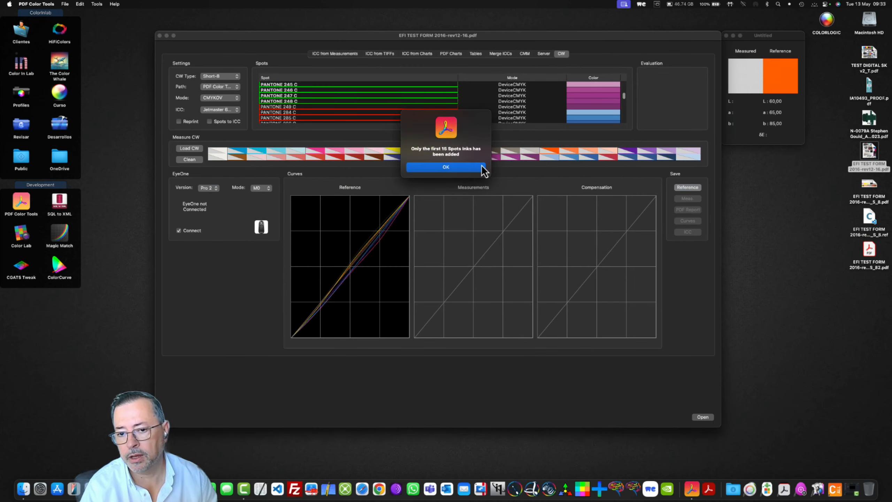
click(447, 167)
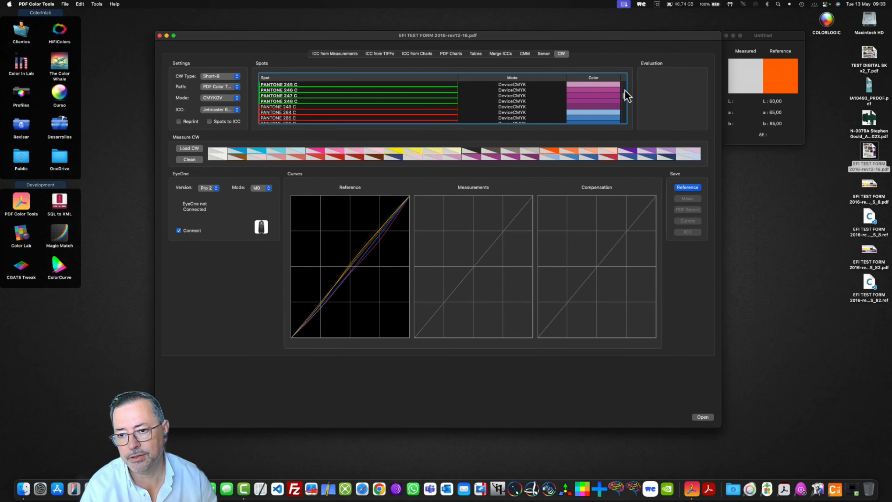
- Delete the second group of spots, ending at PANTONE 248 C, from the spot list
mouse_move(625, 96)
mouse_down()
mouse_move(624, 86)
mouse_move(625, 105)
mouse_up()
shift+click(435, 101)
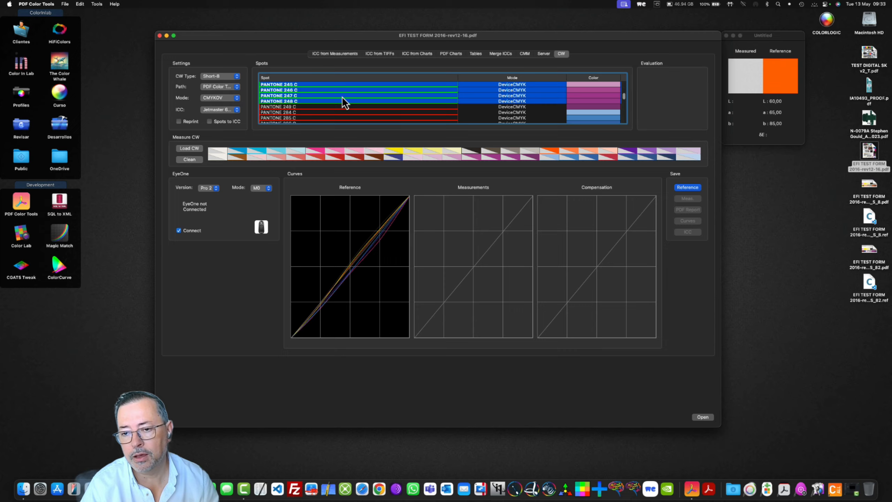
scroll(341, 96, down, 5)
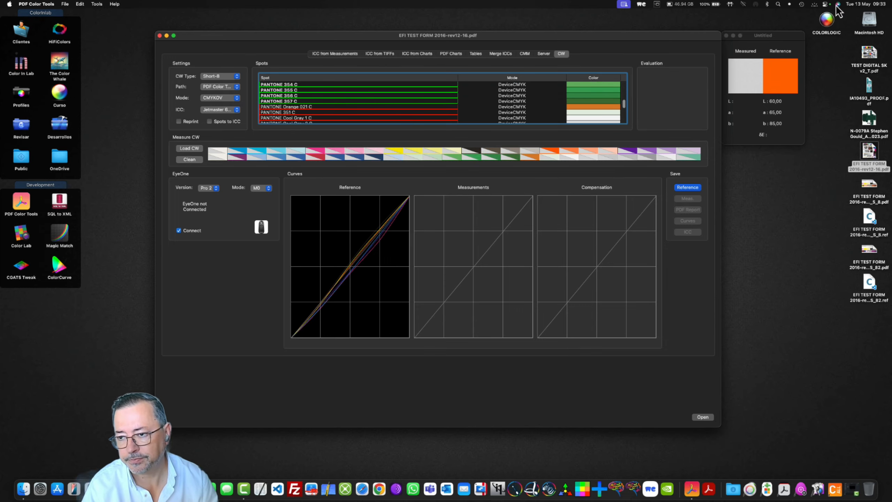
- Preview the desktop PDFs one after another, from TEST DIGITAL SK v2_T.pdf to the EFI test form, and return to IA10493_PROOF.pdf
click(875, 56)
key(space)
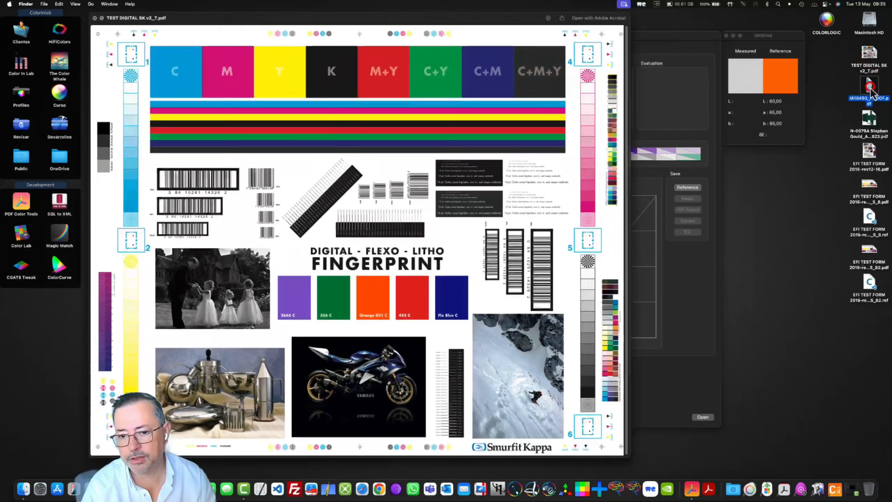
click(869, 87)
click(869, 119)
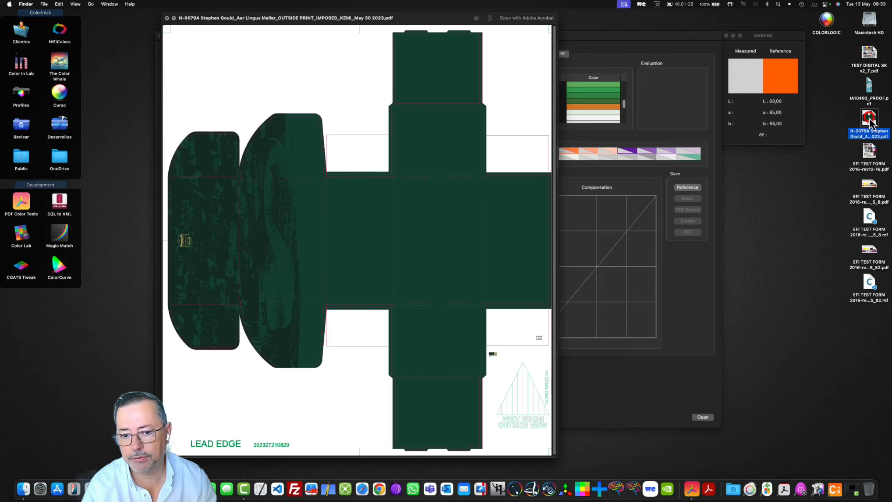
click(871, 152)
click(870, 87)
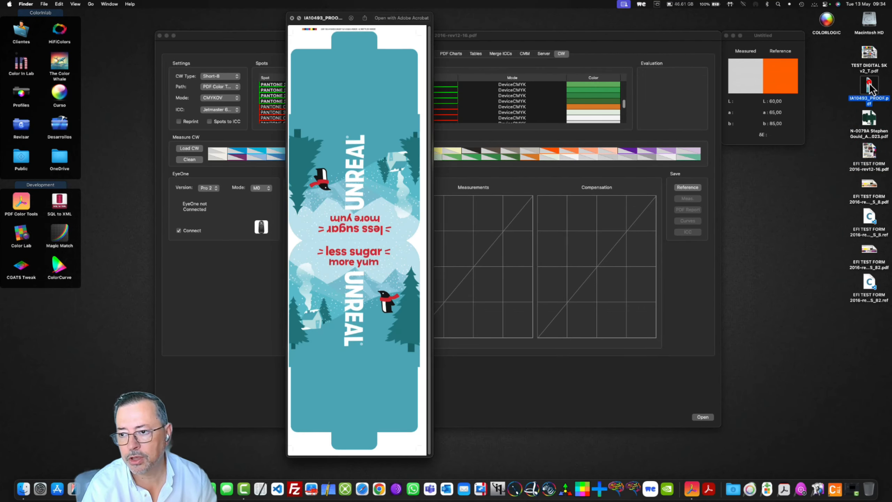
key(space)
- Load IA10493_PROOF.pdf into the wedge and save its reference to the Desktop as IA10493_PROOF_CW_S_8.pdf
drag(870, 89, 507, 121)
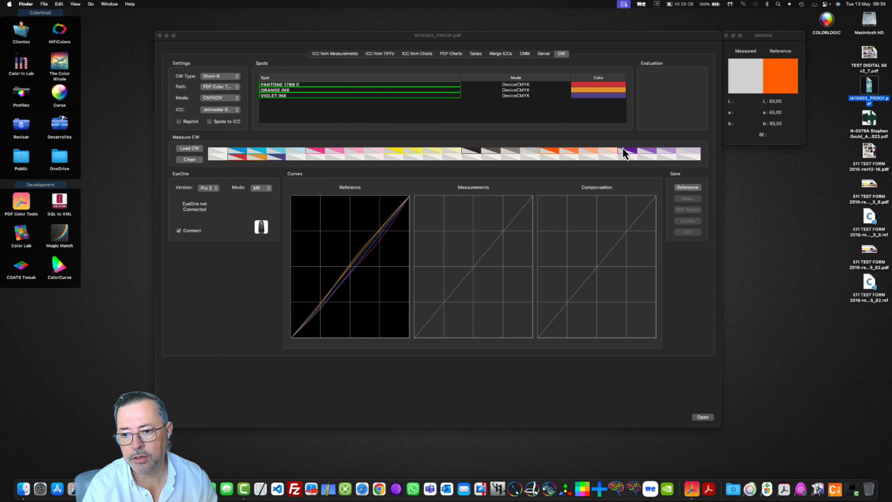
click(689, 187)
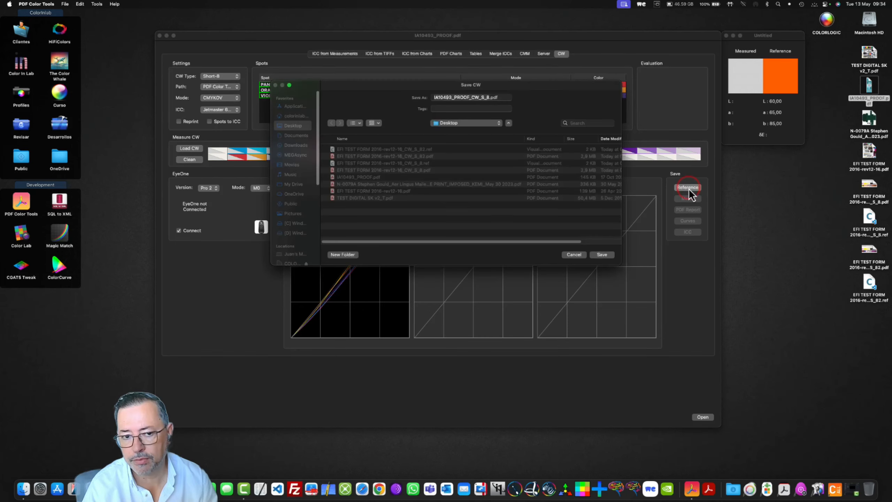
click(602, 254)
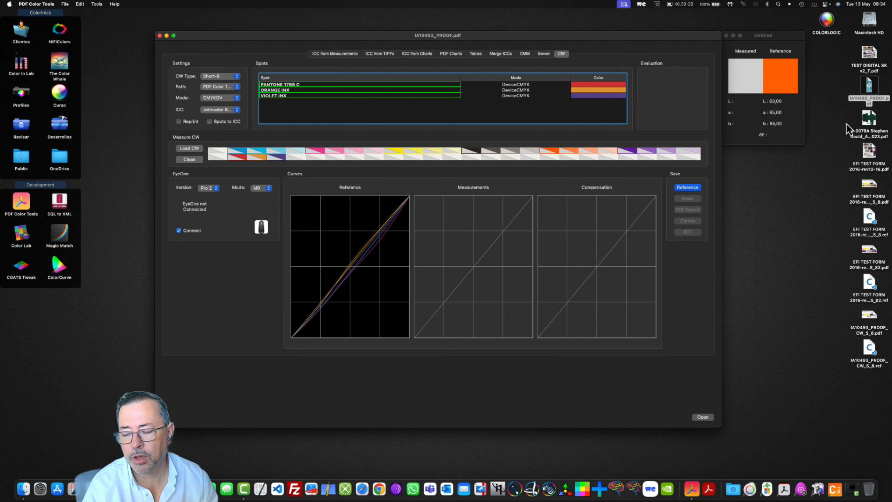
- Move the generated EFI TEST FORM and IA10493_PROOF wedge PDFs and their .ref files from the desktop to the Trash
drag(845, 115, 881, 372)
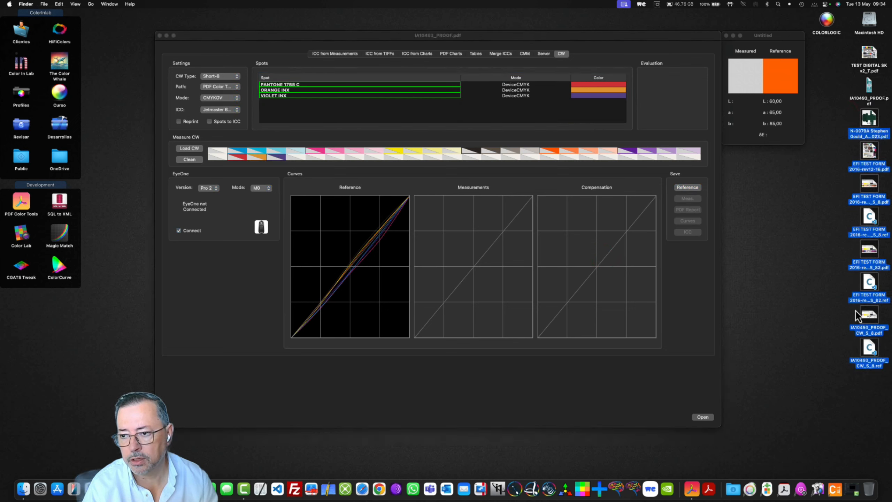
click(819, 201)
drag(833, 177, 891, 390)
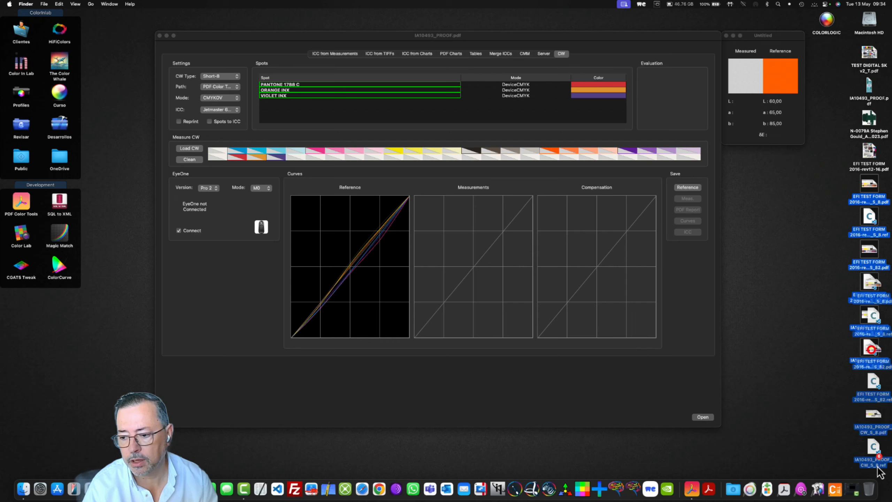
key(super+BackSpace)
click(726, 35)
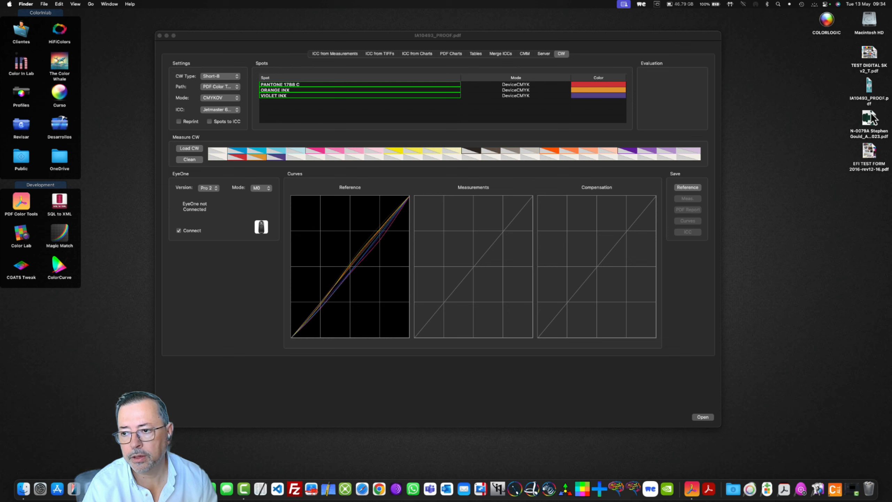
- Load TEST DIGITAL SK v2_T.pdf into the wedge again and check the available CW types, keeping Short-8
drag(868, 54, 488, 135)
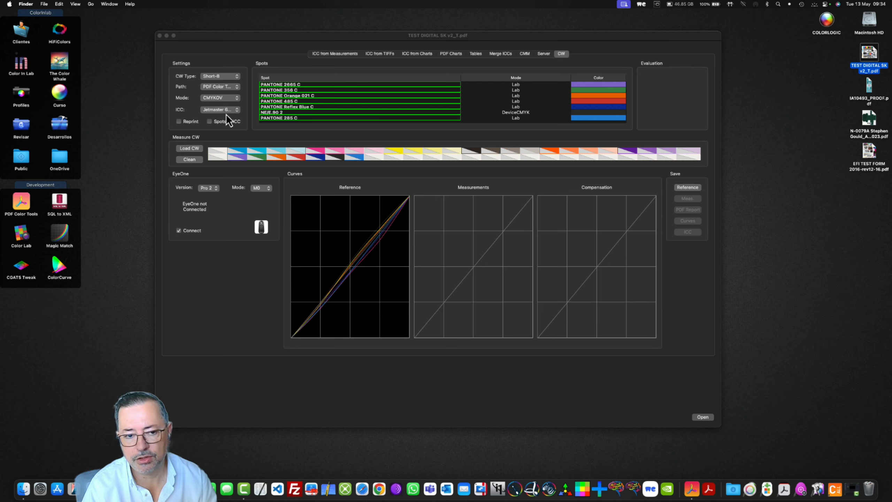
click(230, 76)
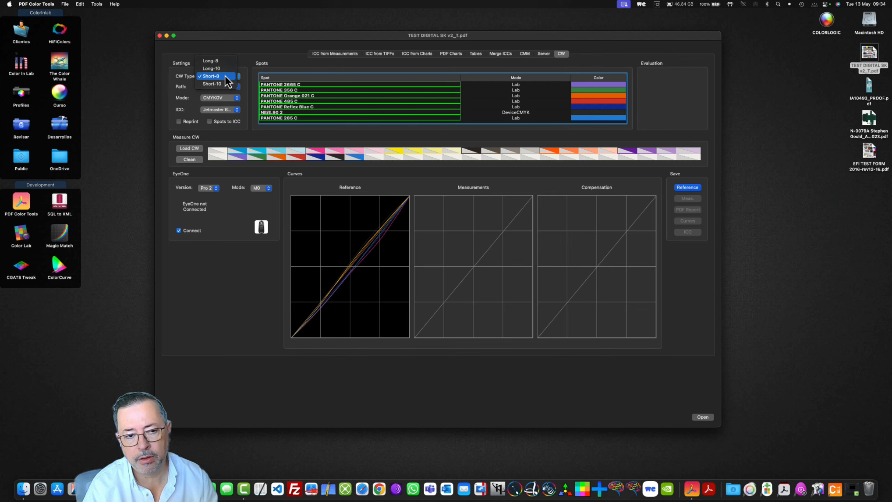
click(203, 181)
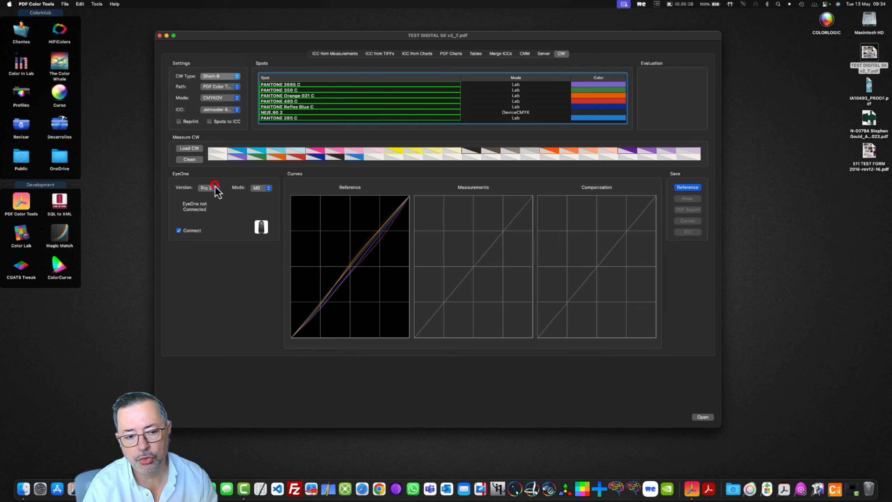
- Check the EyeOne versions, keeping Pro 2, and set the CW type to Long-8
click(204, 183)
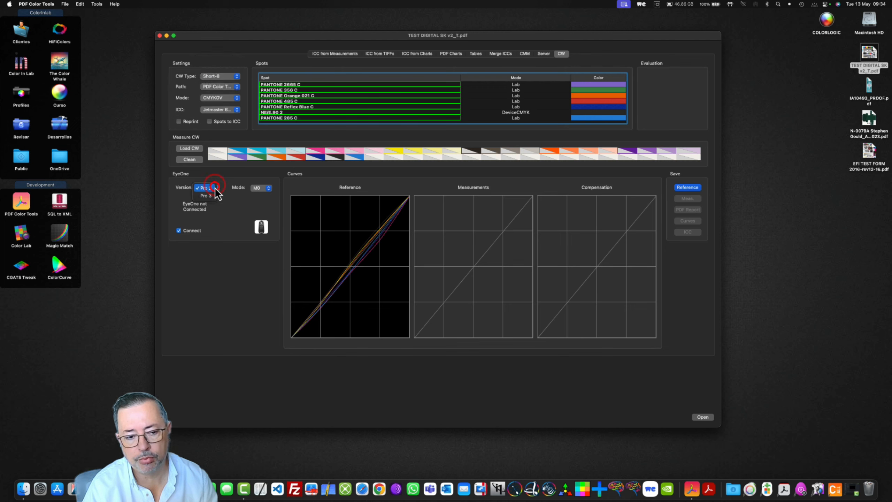
click(220, 78)
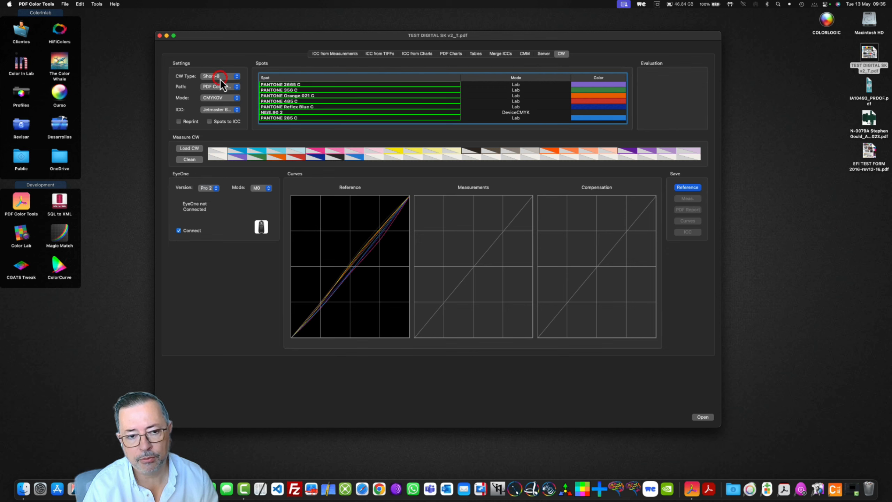
click(222, 78)
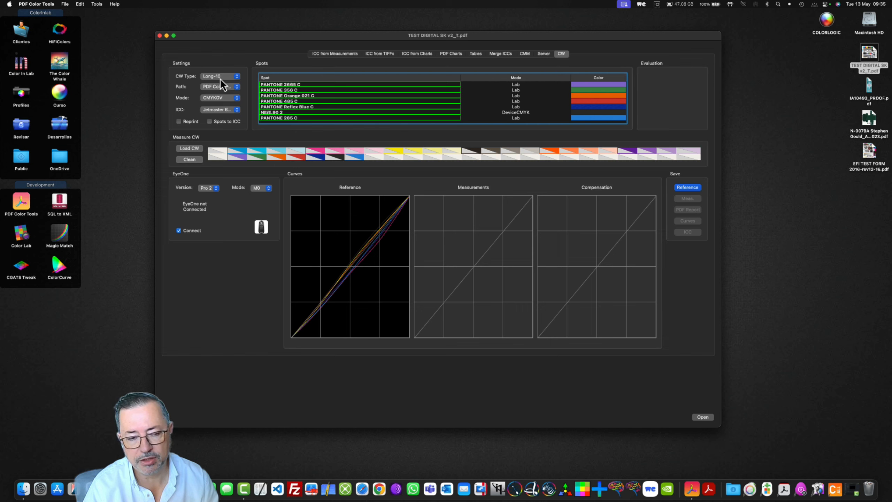
click(221, 77)
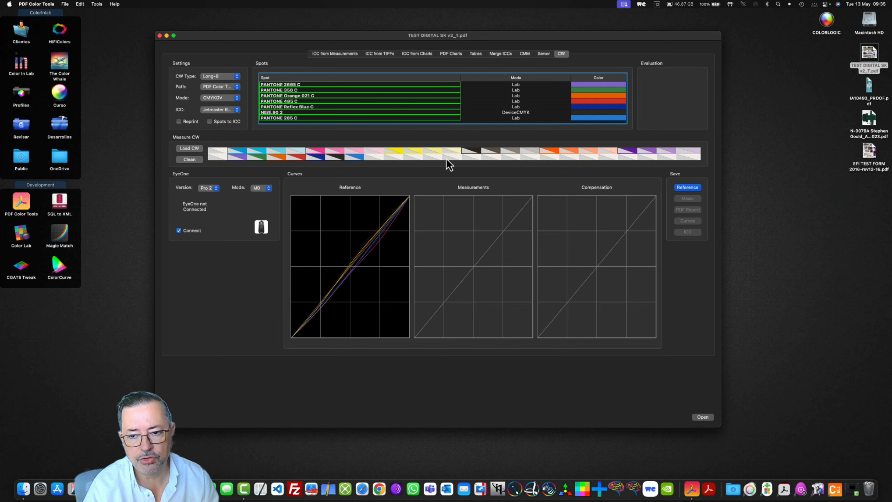
- Save the wedge reference to the Desktop as TEST DIGITAL SK v2_T_CW_L_8.pdf and preview the generated PDF
click(685, 187)
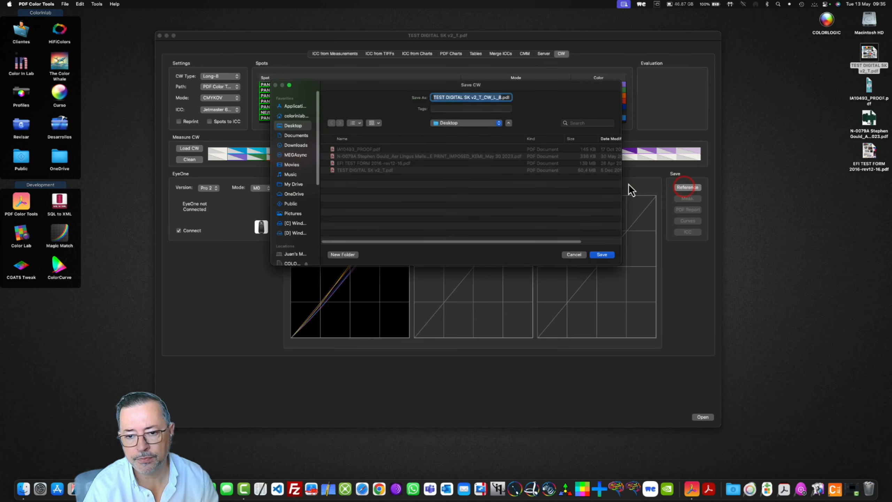
click(601, 257)
click(869, 184)
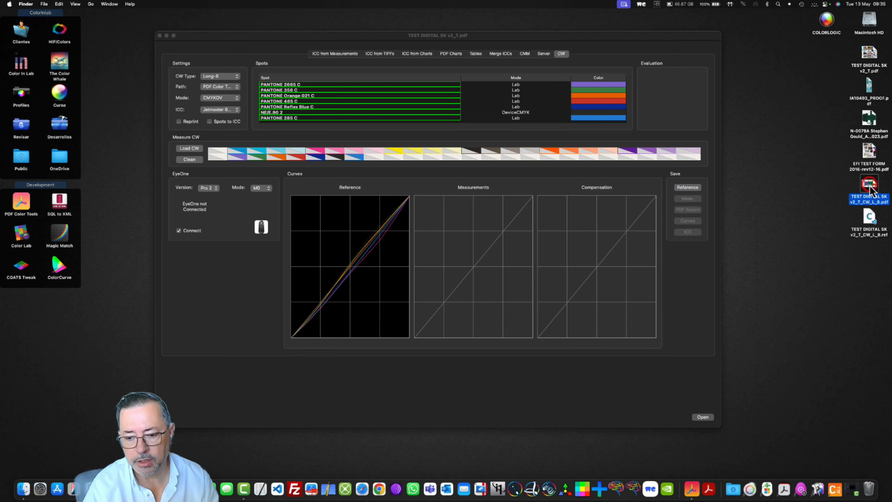
key(space)
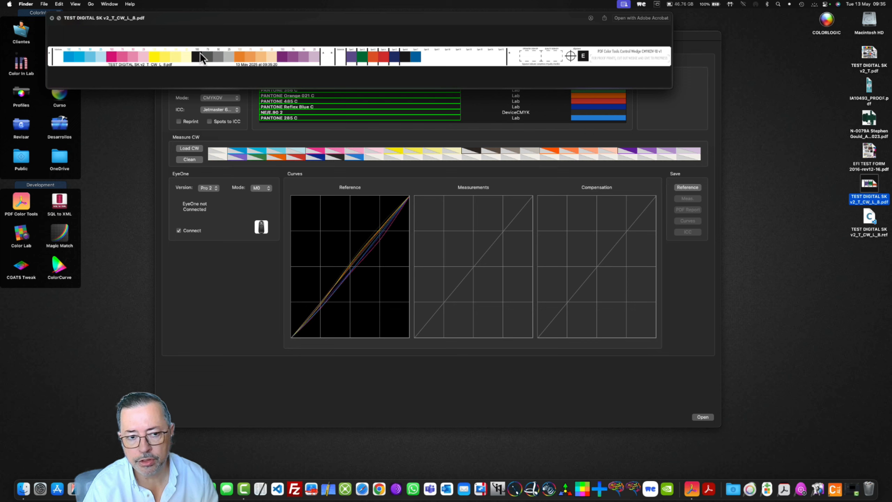
key(space)
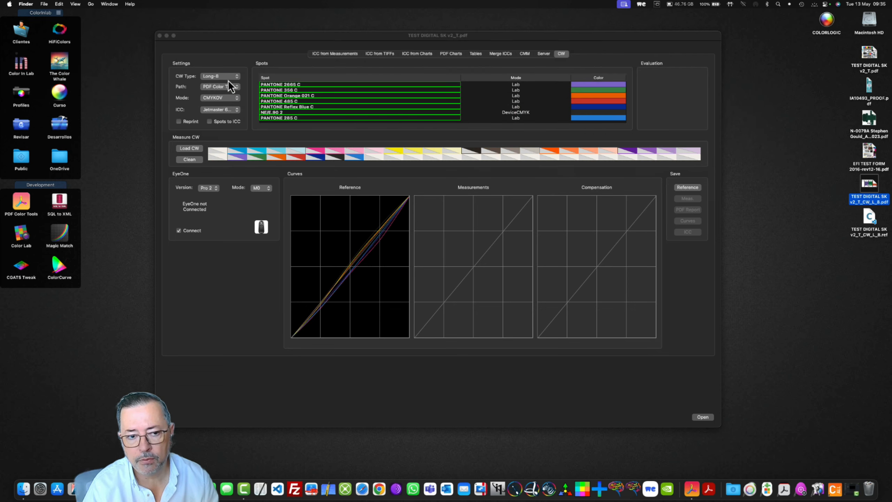
- Set the CW type to Short-8 and save the reference to the Desktop as TEST DIGITAL SK v2_T_CW_S_8.pdf
click(228, 77)
click(224, 90)
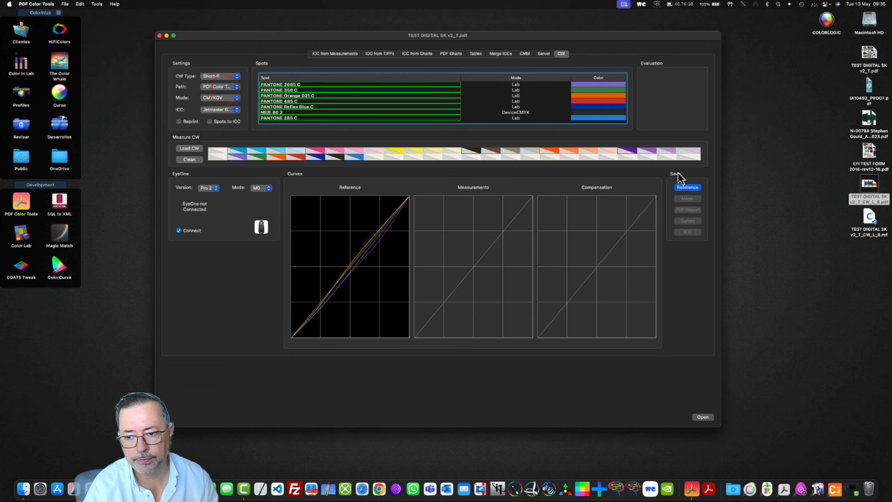
click(685, 187)
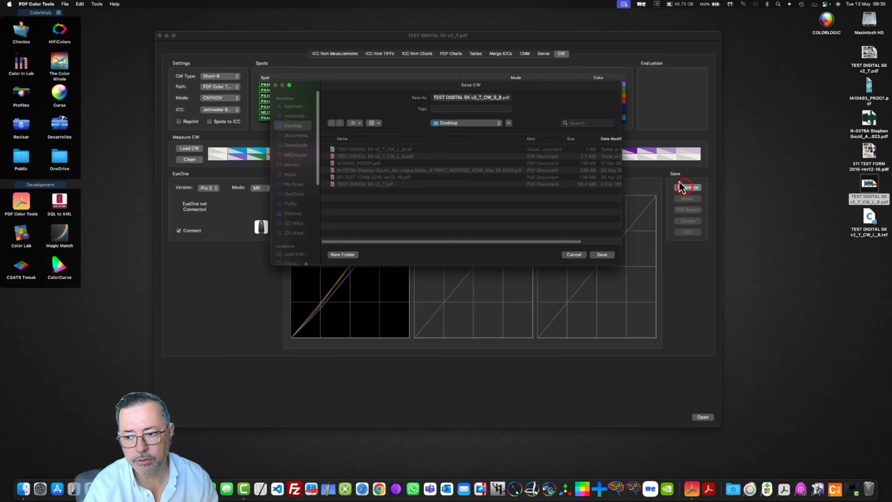
click(603, 255)
- Preview the generated Short-8 and Long-8 wedge PDFs in turn to compare their layouts
click(874, 254)
key(space)
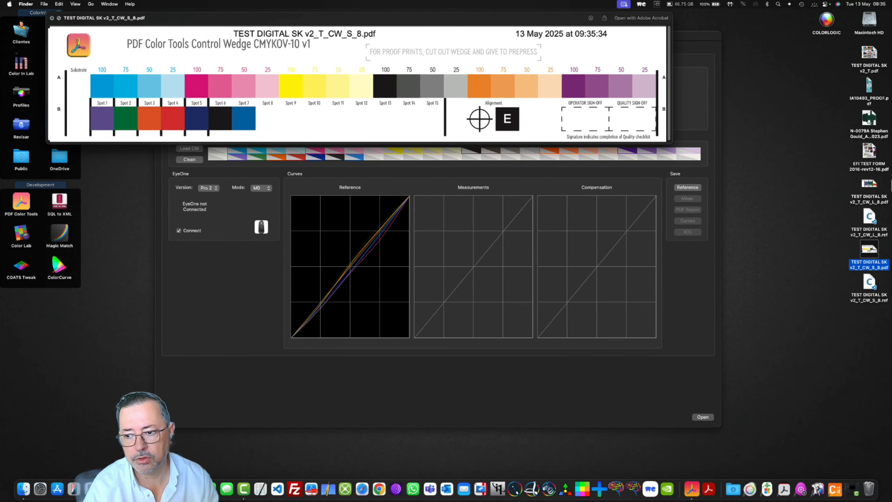
click(871, 184)
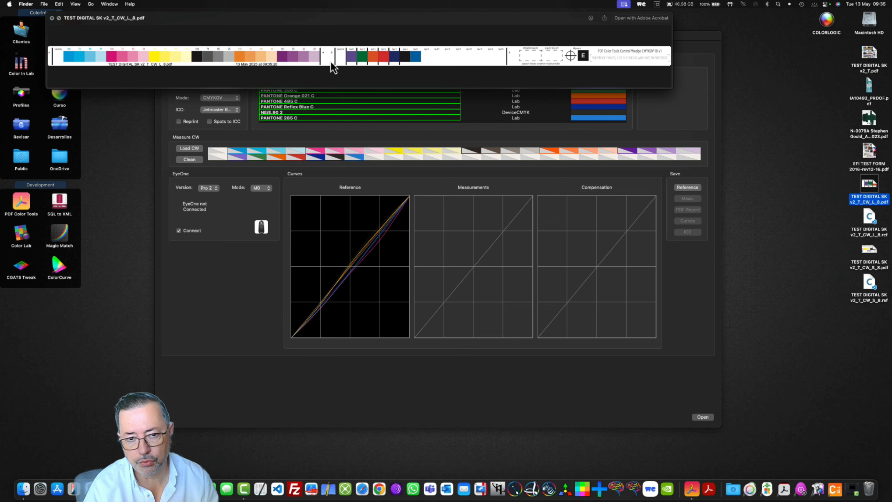
click(869, 252)
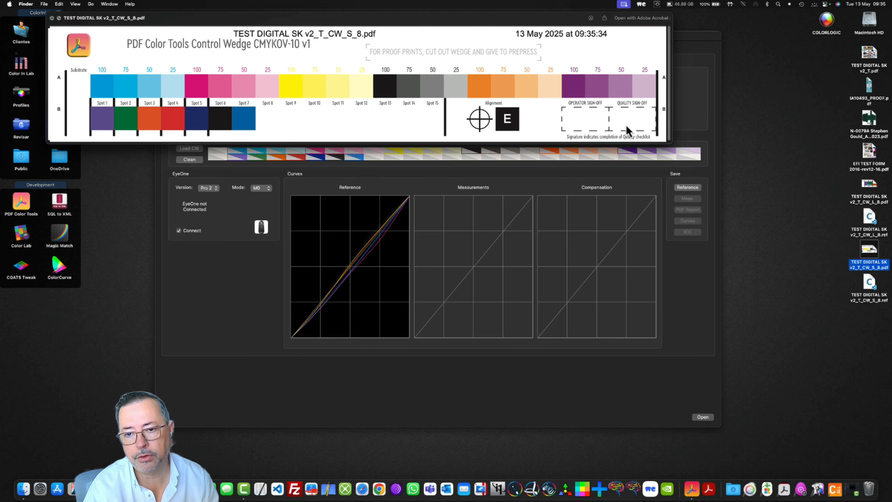
click(52, 19)
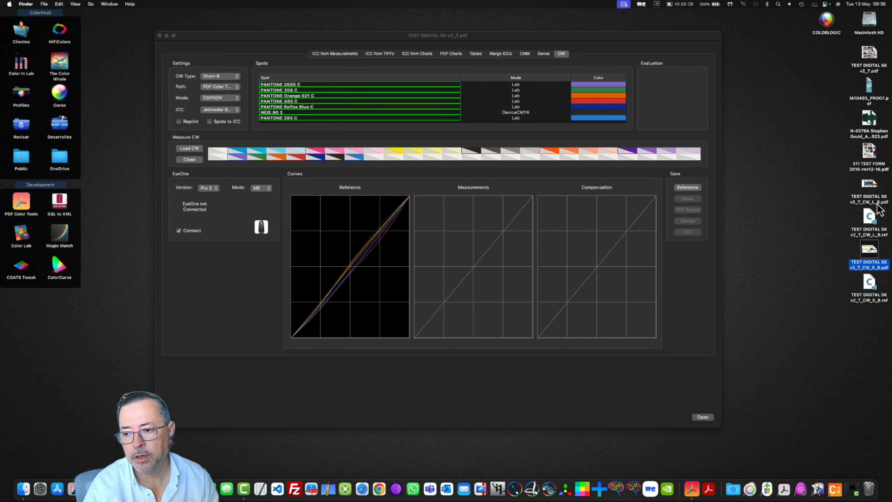
- Set the two wedge PDFs and the Long-8 .ref file apart on the desktop and move the four source PDFs to the Trash
drag(871, 177, 786, 177)
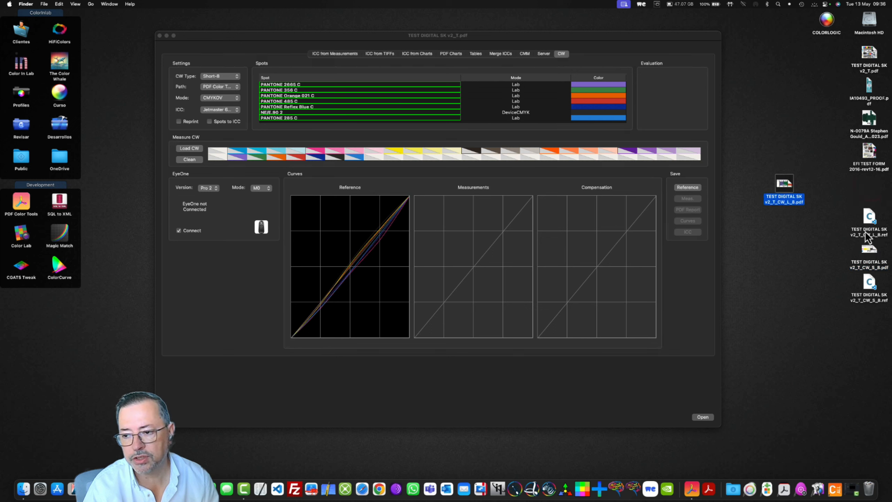
drag(869, 250, 796, 257)
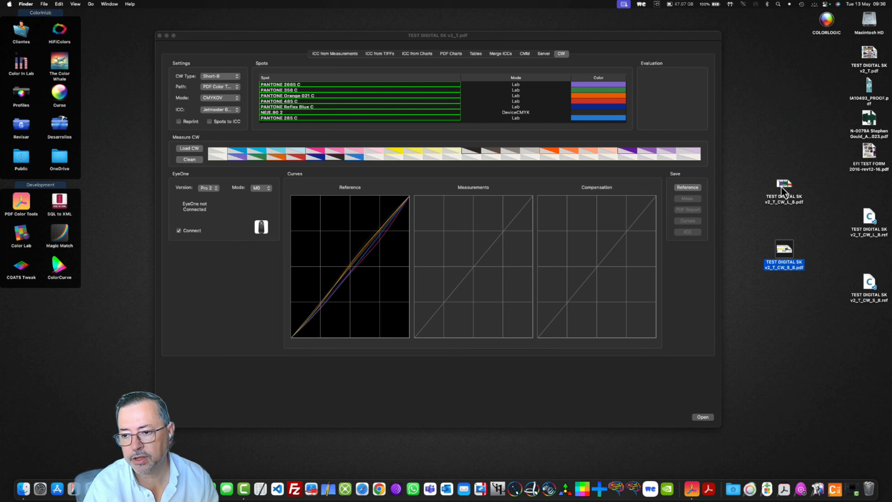
drag(862, 230, 825, 238)
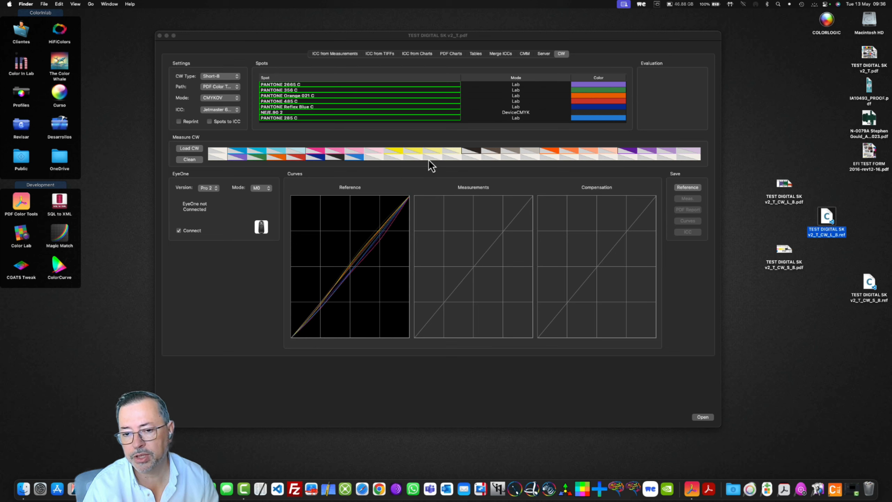
drag(834, 53, 870, 489)
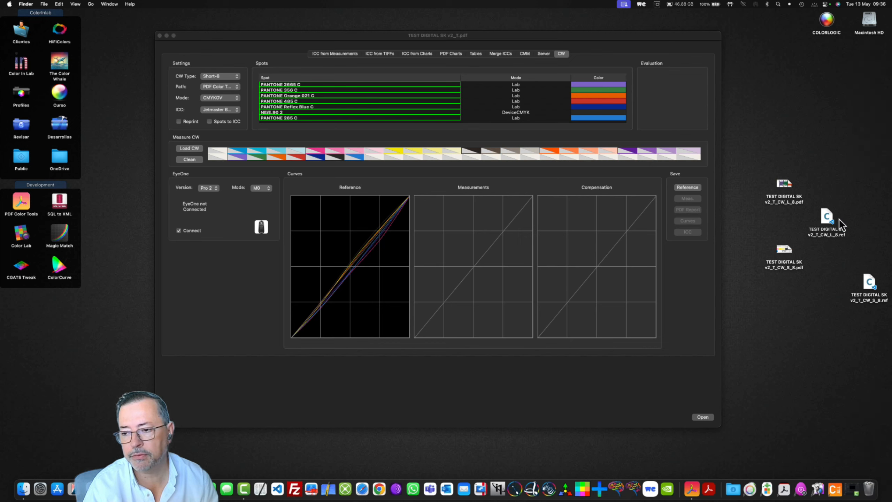
- Check the file information of TEST DIGITAL SK v2_T_CW_L_8.ref
click(828, 217)
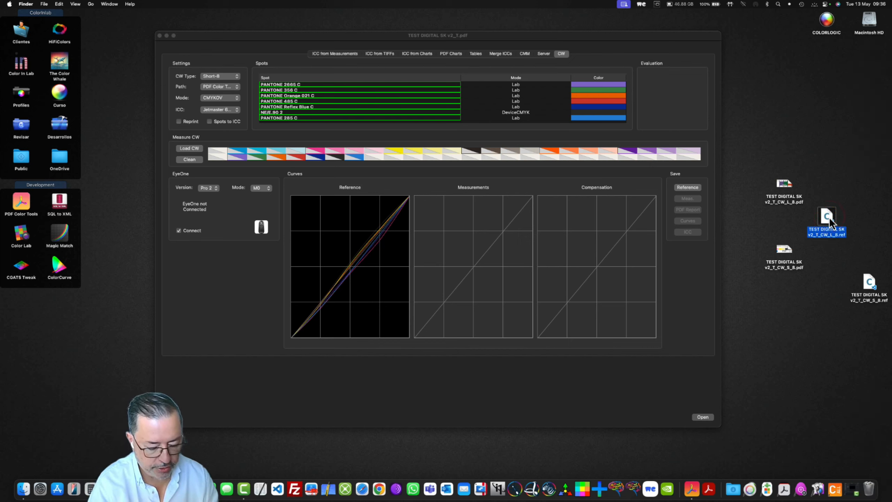
key(super+i)
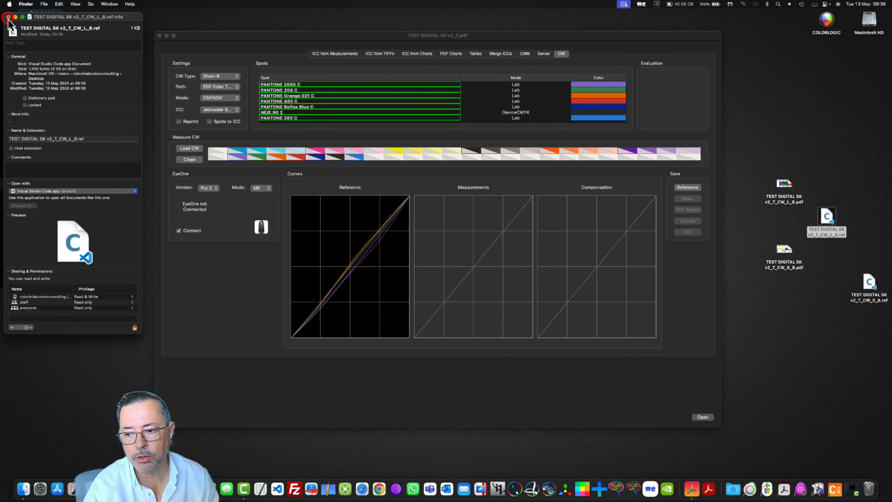
click(8, 17)
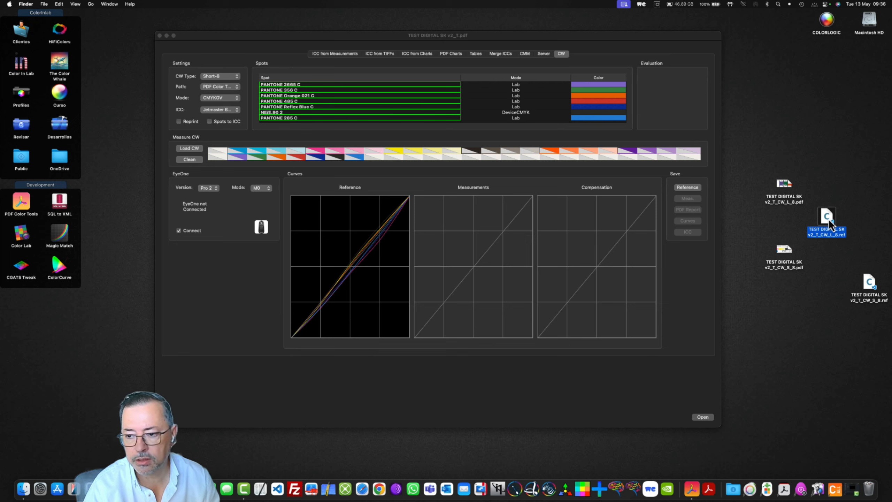
- Load TEST DIGITAL SK v2_T_CW_L_8.ref into the CW section, keeping the EyeOne version at Pro 2
drag(828, 219, 581, 207)
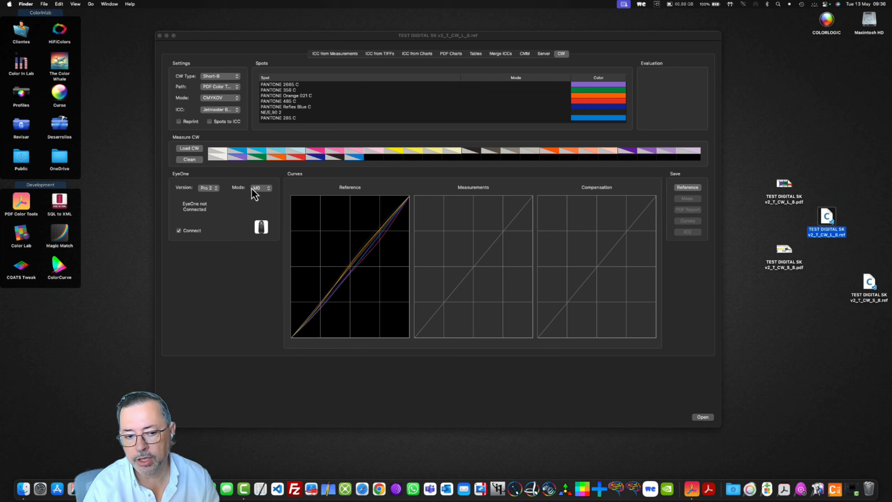
click(216, 189)
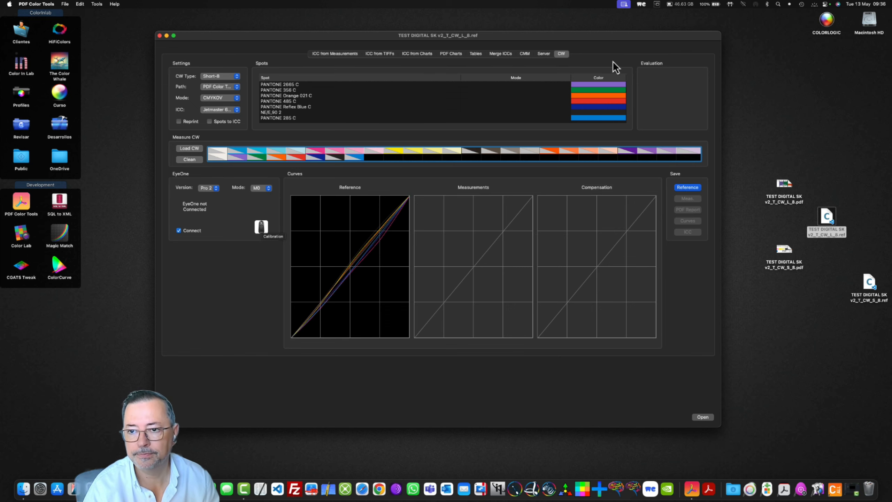
click(626, 4)
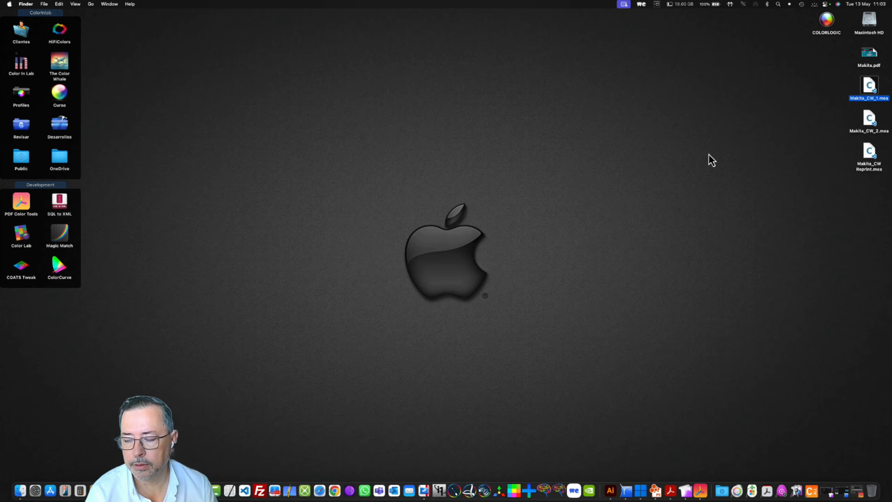
- Preview the Makita.pdf packaging artwork from the desktop
click(871, 57)
key(space)
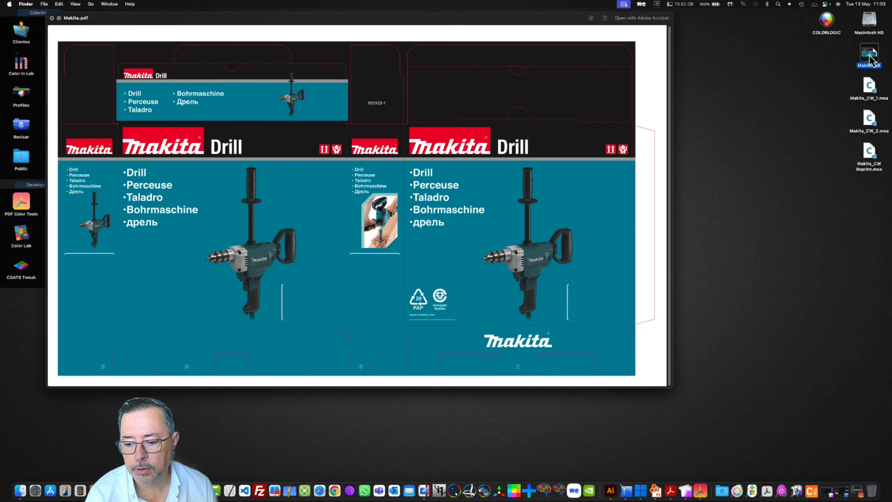
key(space)
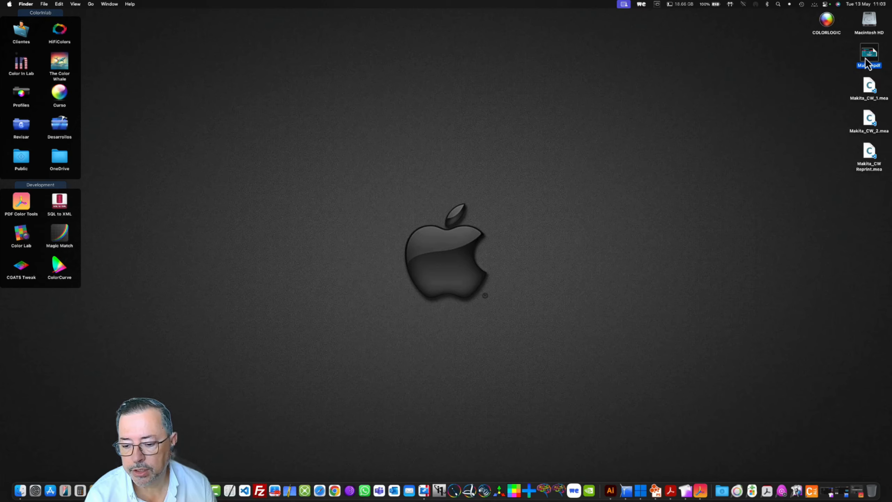
- Switch to PDF Color Tools, load Makita.pdf with CW type Long-8 and save its reference to the Desktop as Makita_CW_L_8.pdf
click(701, 492)
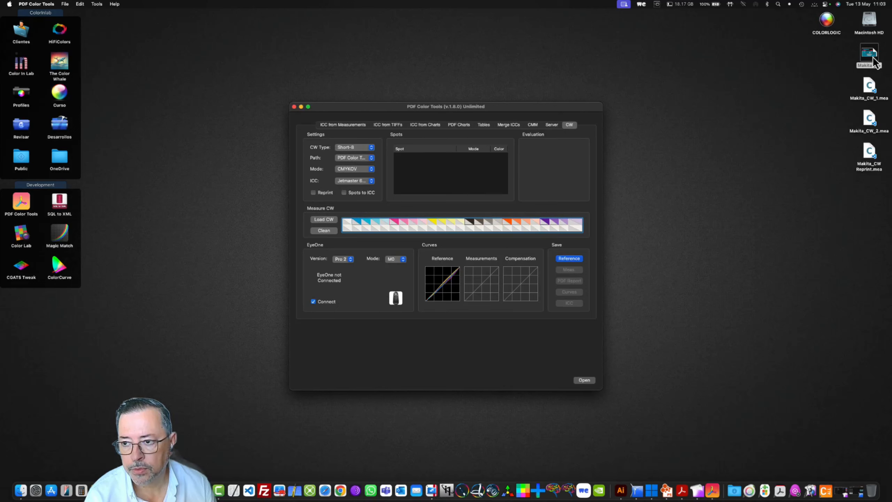
drag(869, 53, 522, 185)
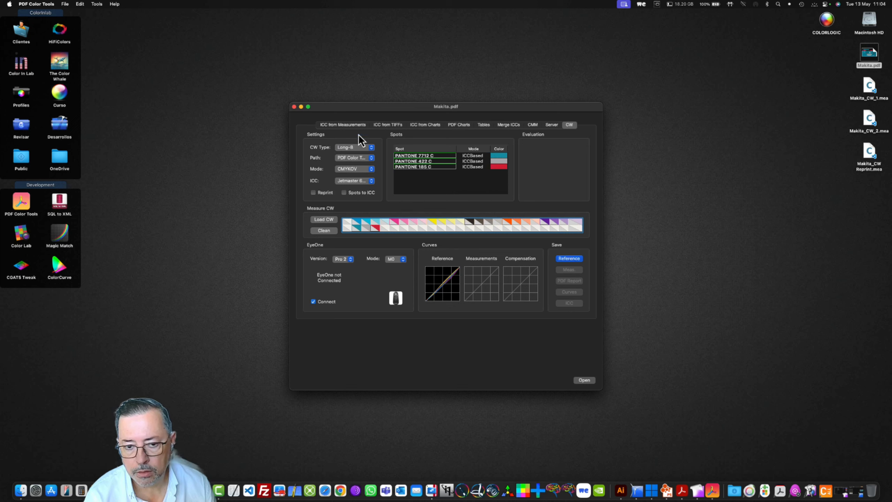
click(578, 258)
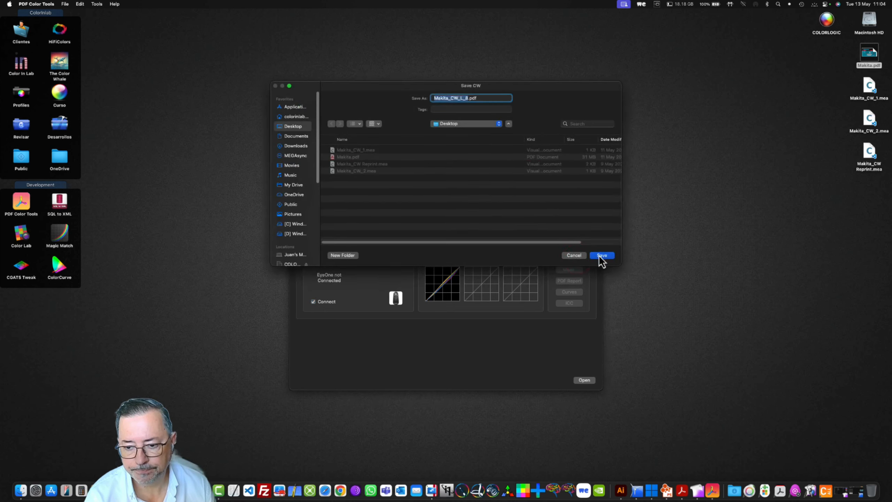
click(601, 255)
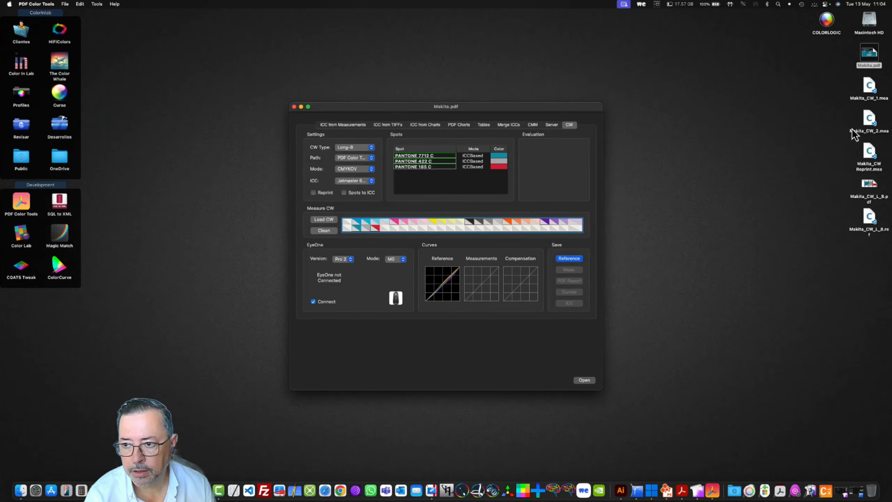
- Open Makita.pdf from the desktop in Adobe Illustrator 2025
right_click(869, 55)
mouse_move(821, 62)
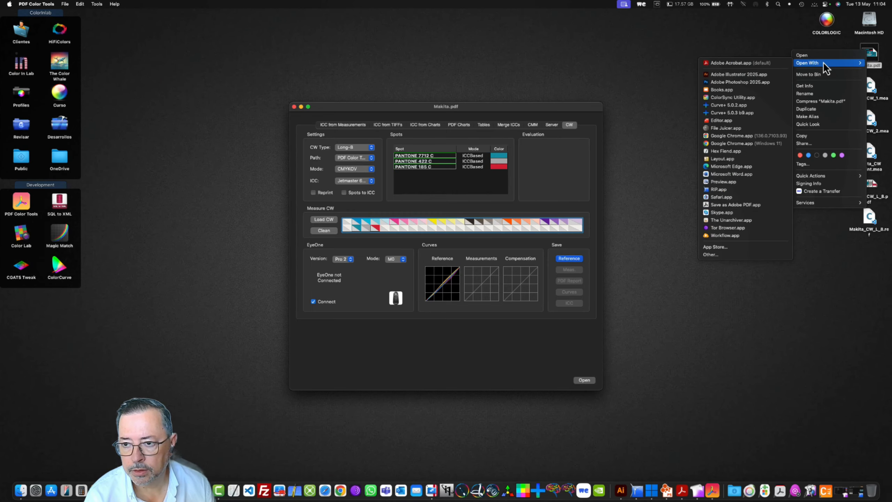
click(758, 76)
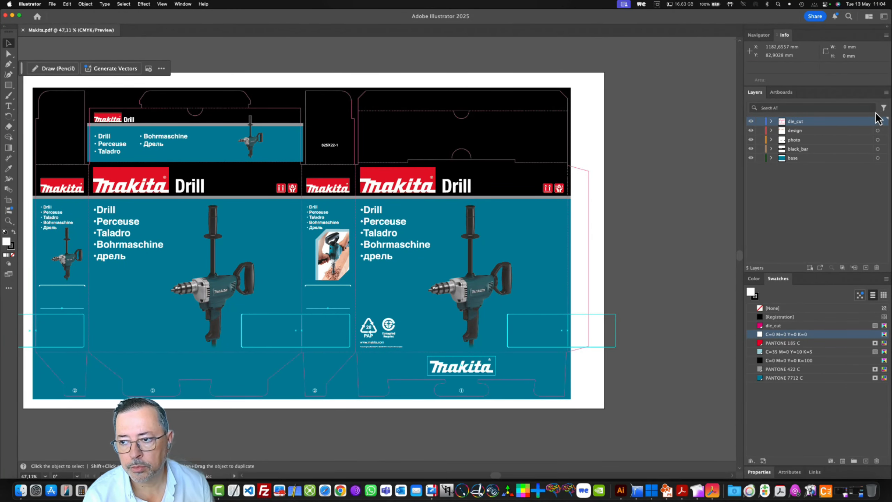
- Create a new layer named CW above the die_cut layer
click(885, 94)
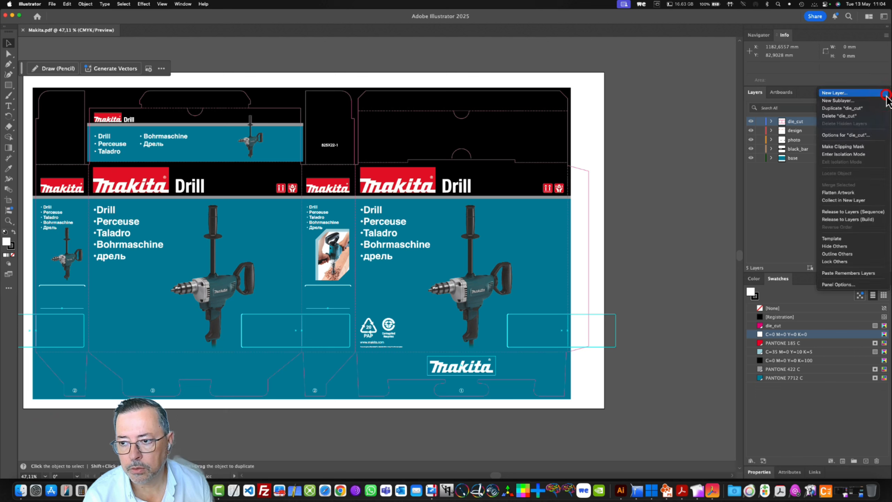
click(882, 101)
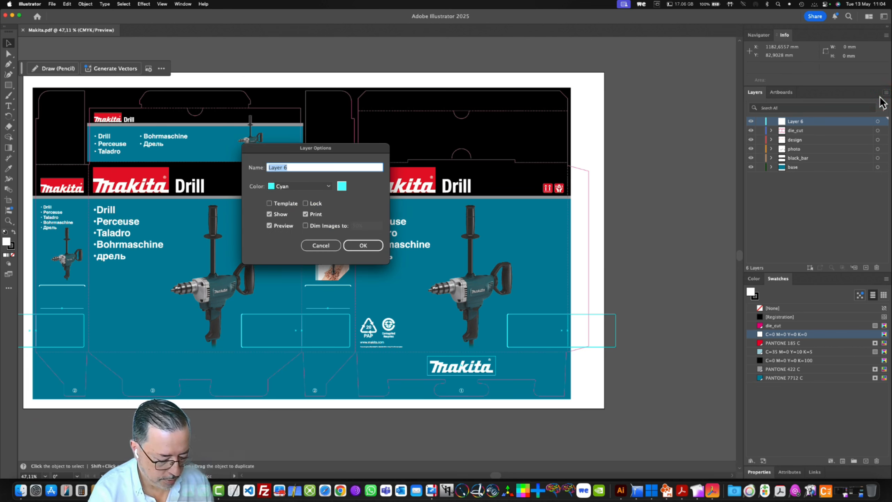
text(CW)
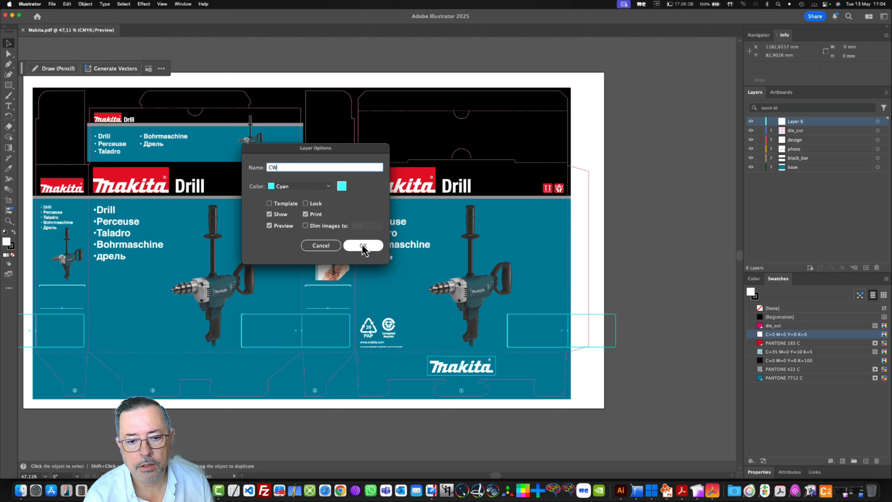
click(378, 247)
- Place Makita_CW_L_8.pdf on the CW layer and position it in the white margin above the box artwork
click(52, 4)
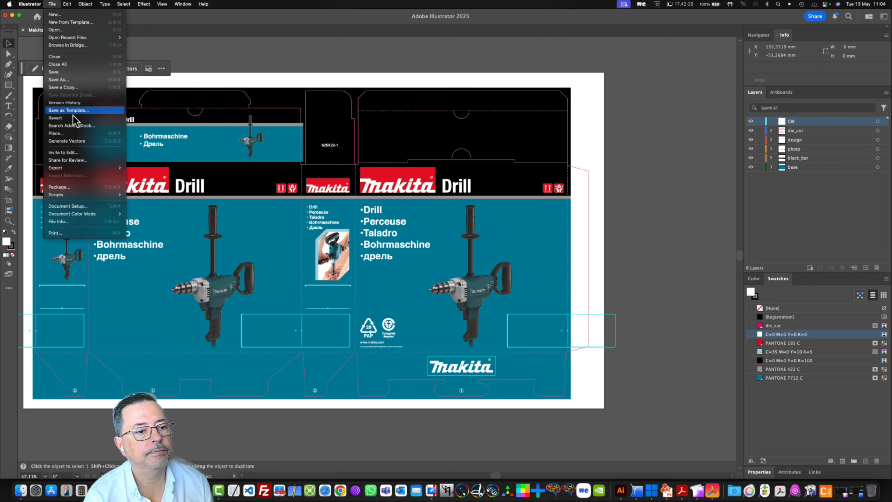
click(71, 135)
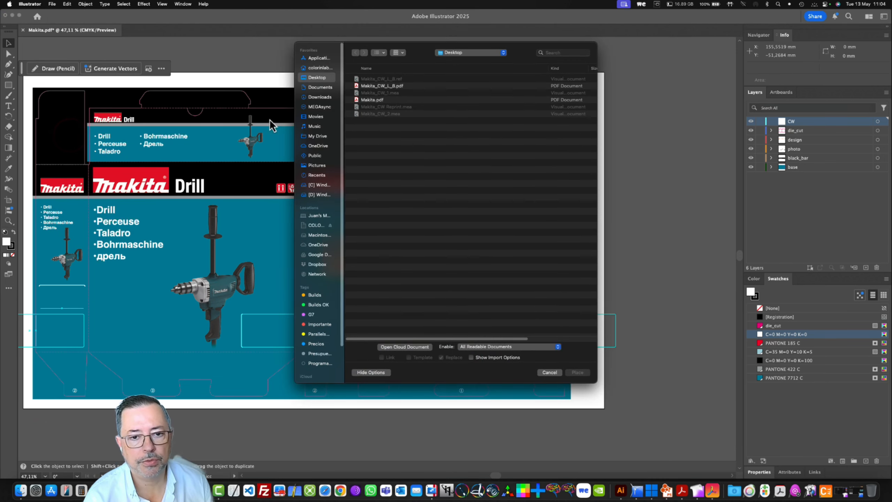
click(373, 86)
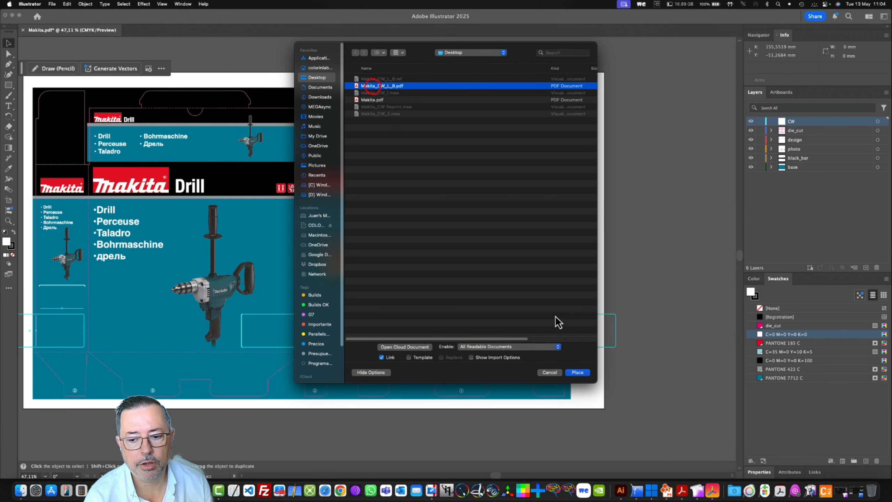
click(574, 372)
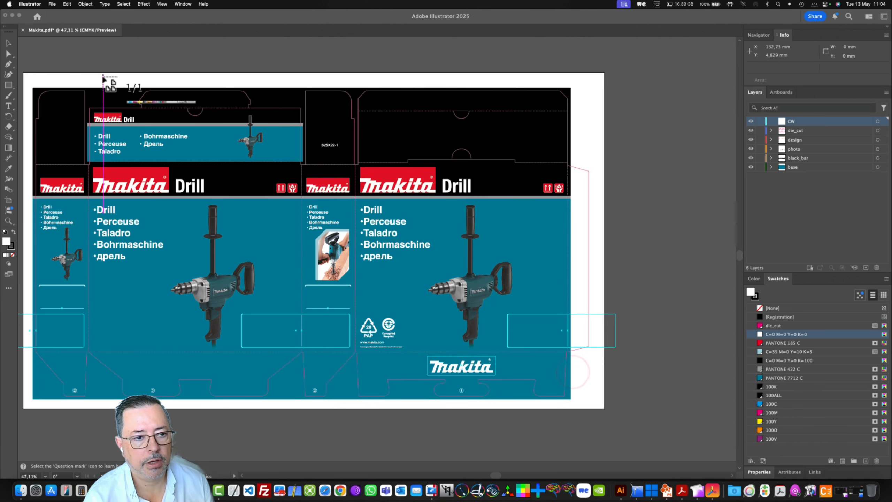
click(100, 77)
drag(218, 85, 248, 86)
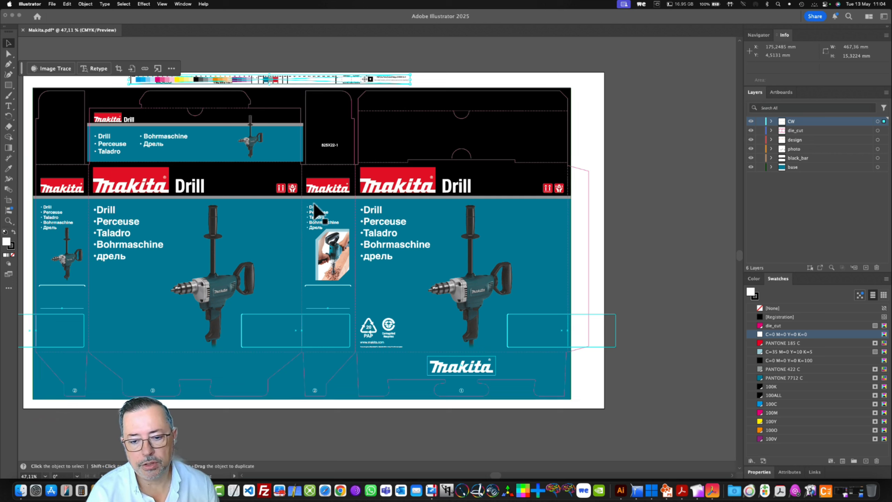
- Save the artwork to the Desktop as Makita-OK.pdf in Adobe PDF format with the HiFiColors 2023 preset, and close the document
click(52, 4)
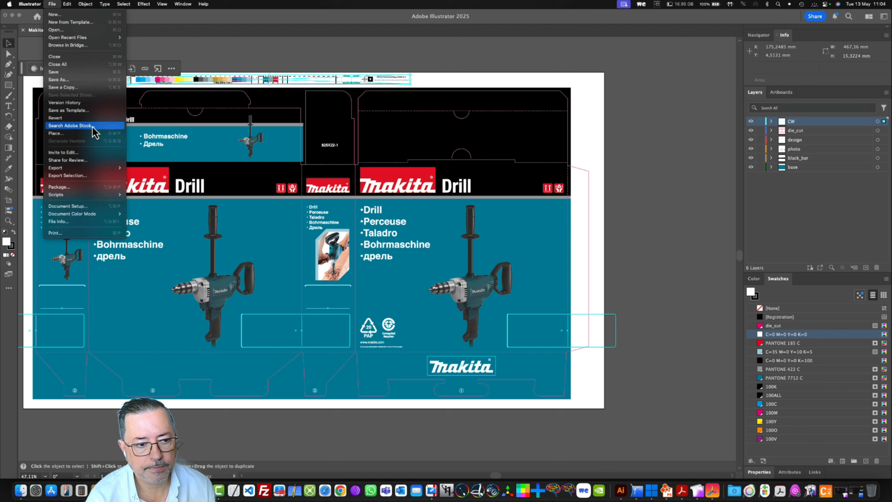
click(67, 79)
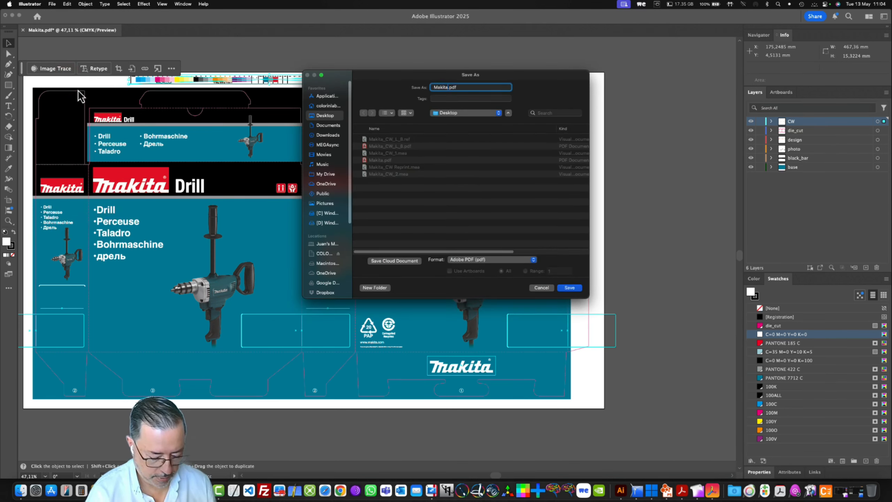
text(-O)
key(Return)
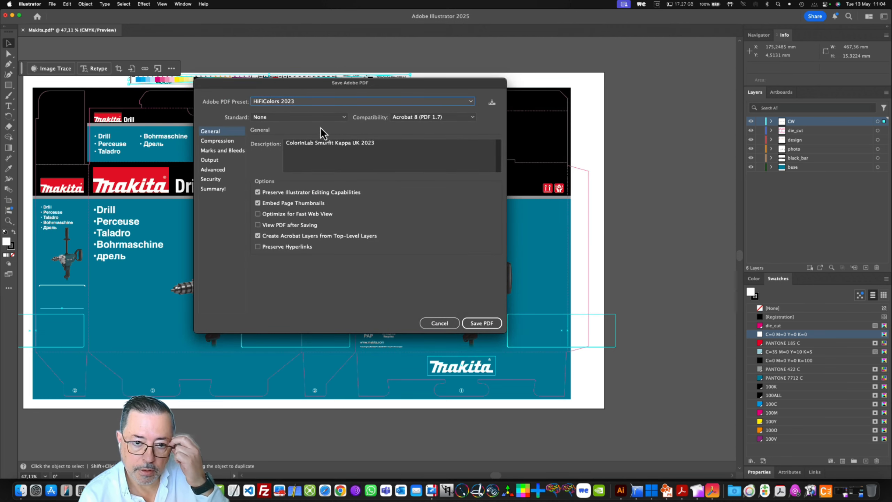
click(492, 325)
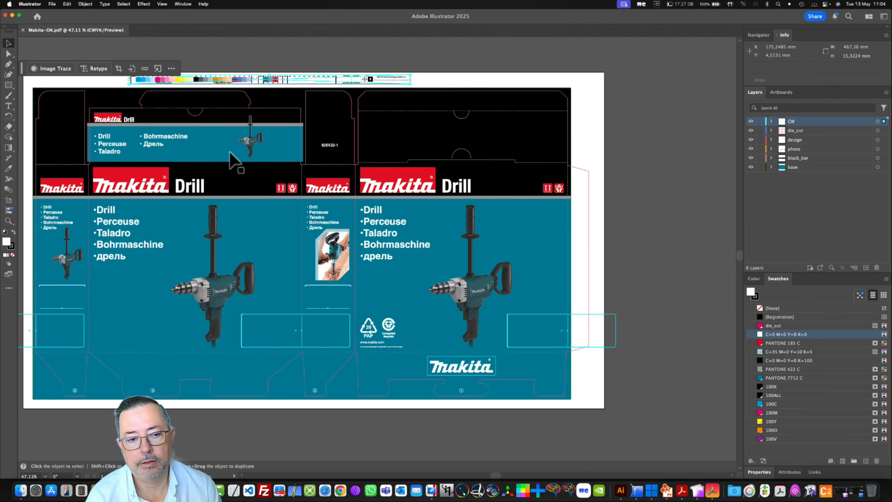
click(13, 16)
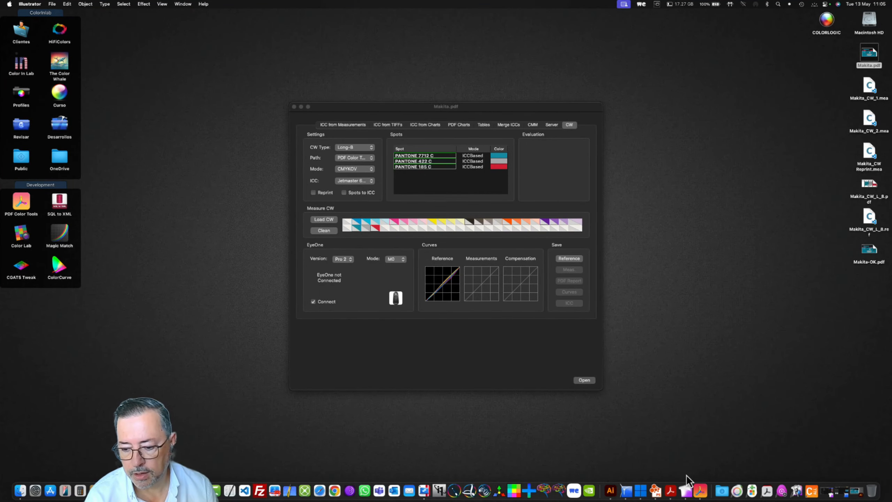
- Switch to the Industrial PS25 RIP to view the archived Makita With CW.pdf job, and return to PDF Color Tools
click(656, 492)
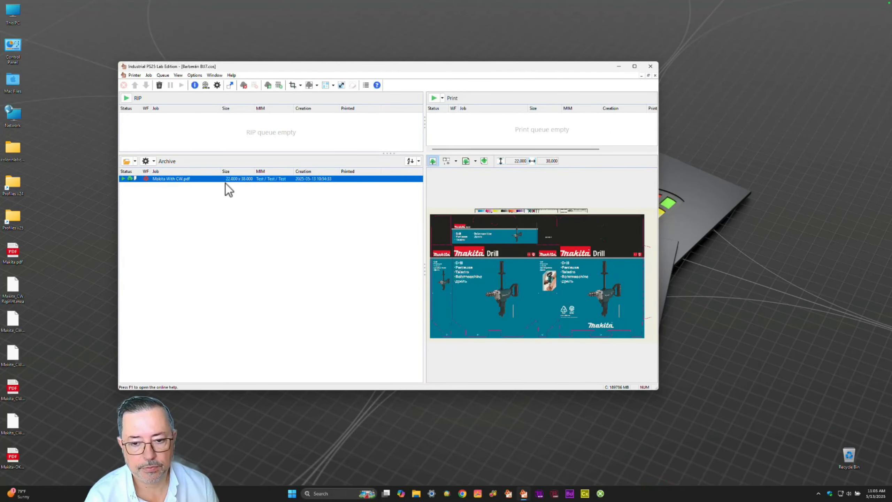
click(224, 179)
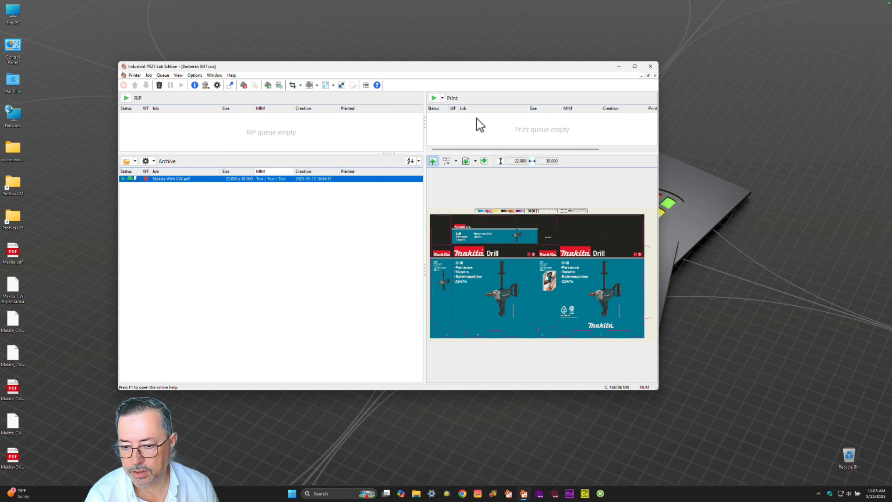
key(ctrl+Up)
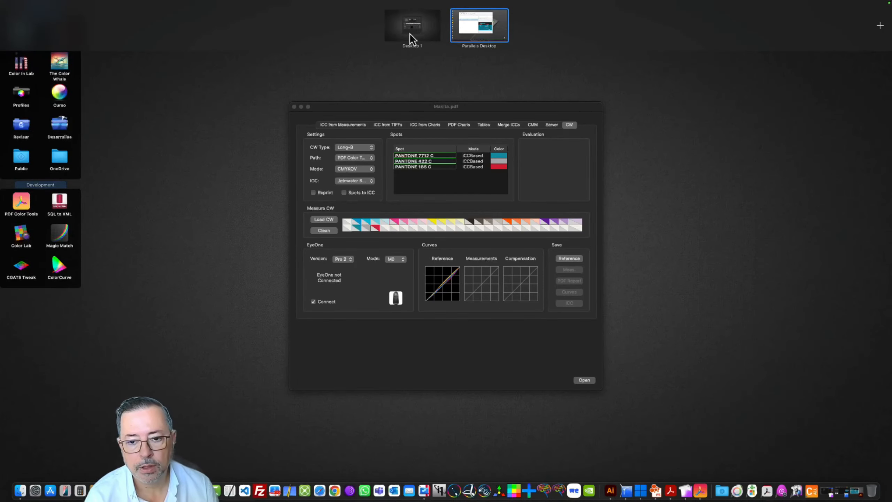
click(410, 33)
- Clean the CW section and load the Makita_CW_L_8.ref reference from the desktop
drag(474, 108, 469, 75)
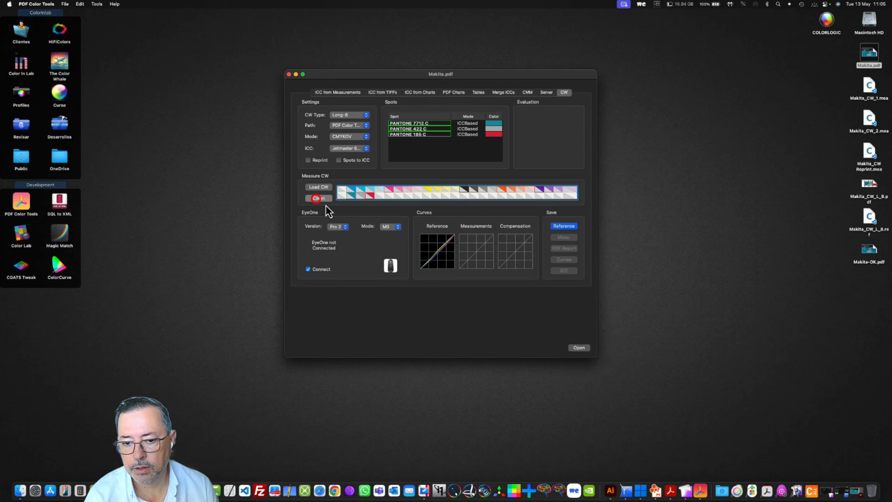
click(318, 199)
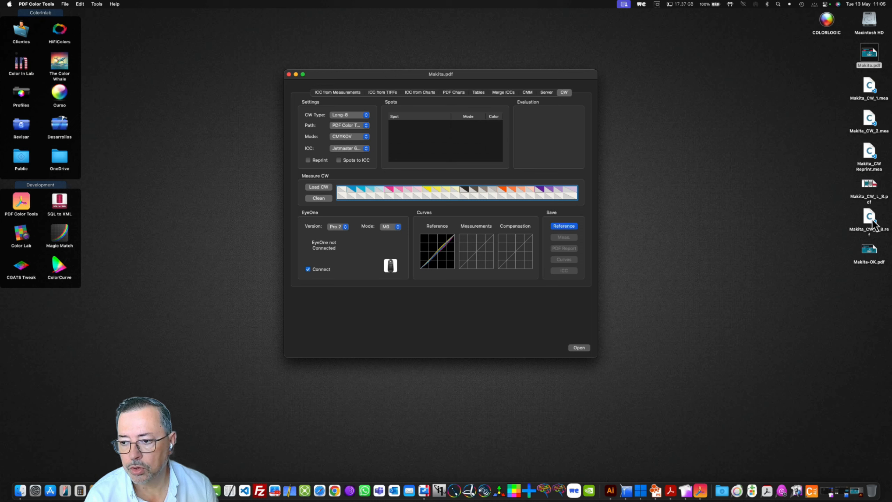
drag(869, 216, 435, 212)
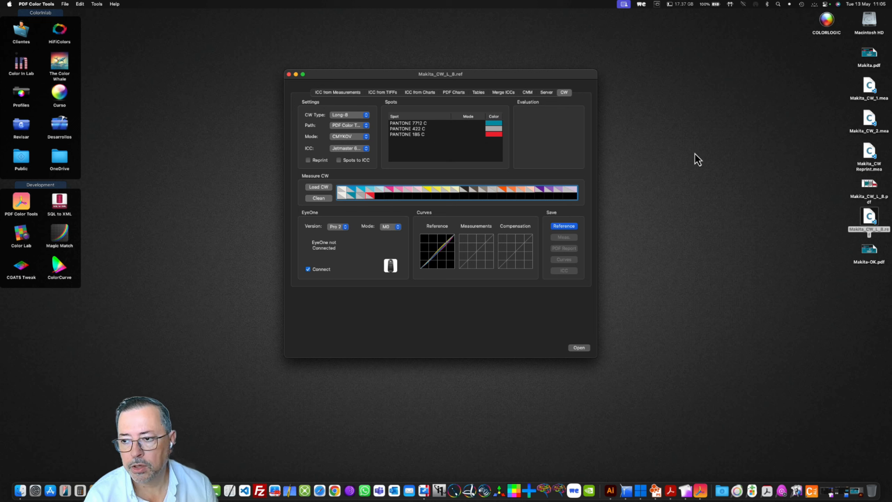
- Load the Makita_CW_1.mea measurement into the wedge and enlarge the window to show the curves in more detail
drag(871, 92, 438, 190)
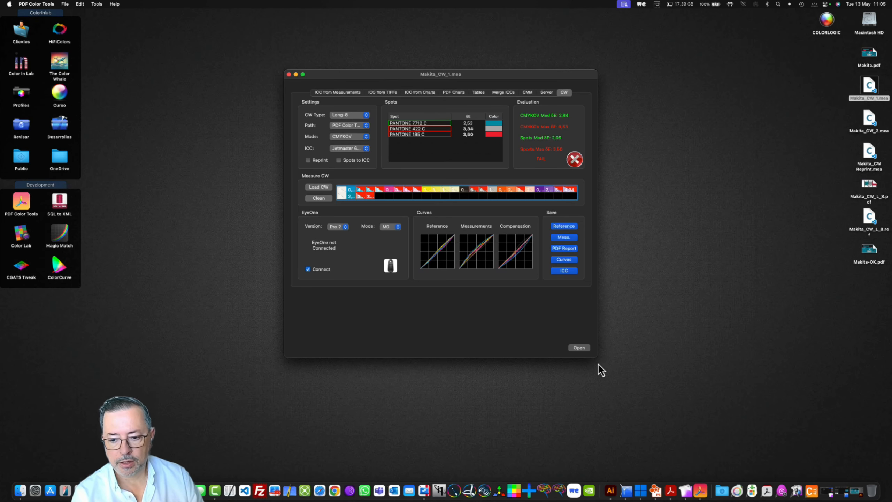
drag(597, 357, 707, 400)
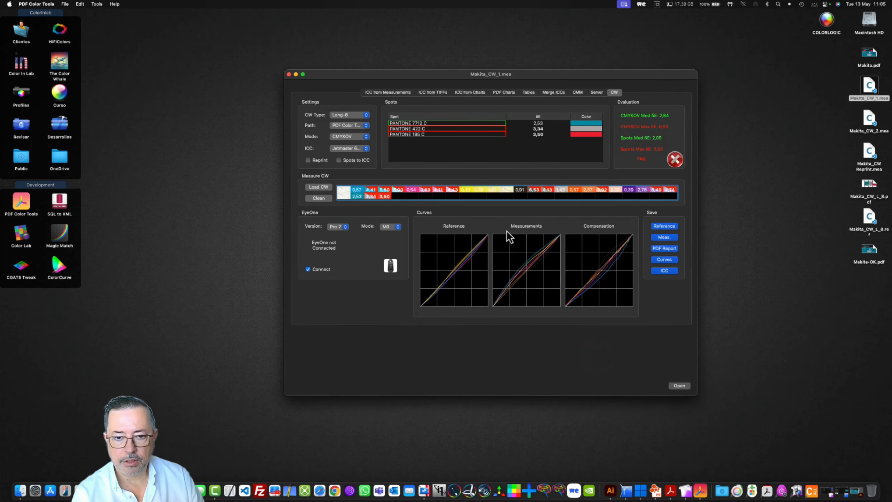
drag(408, 75, 294, 69)
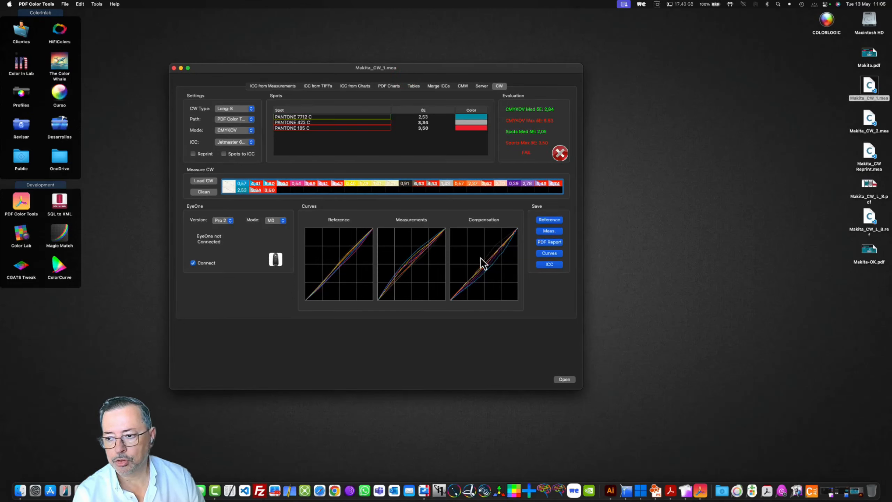
- Compare measured and reference colors of wedge patches 3, 19 and 23
click(875, 231)
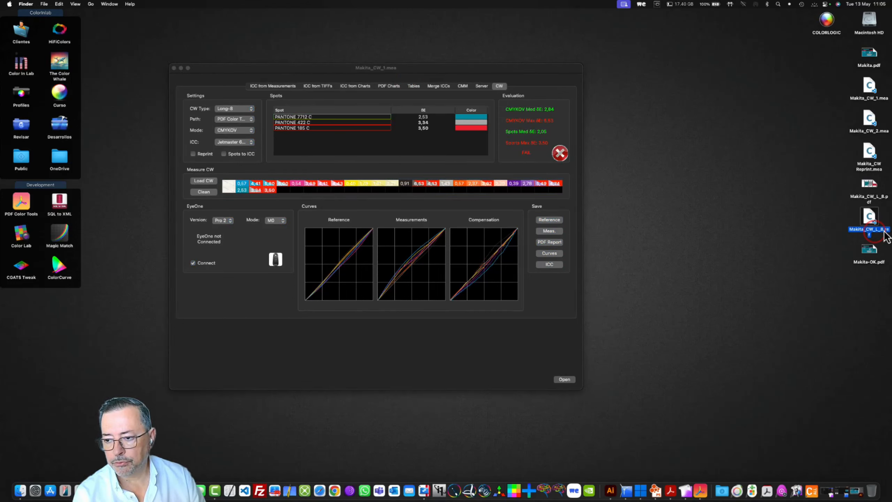
click(884, 99)
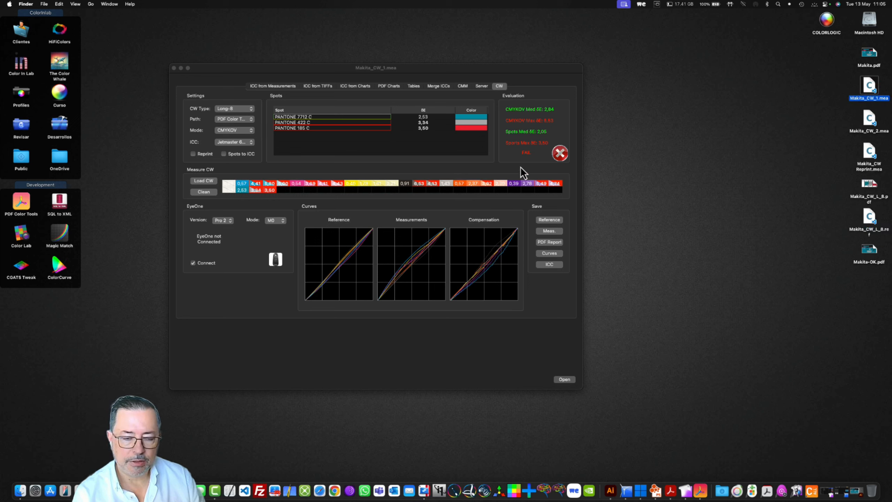
click(284, 184)
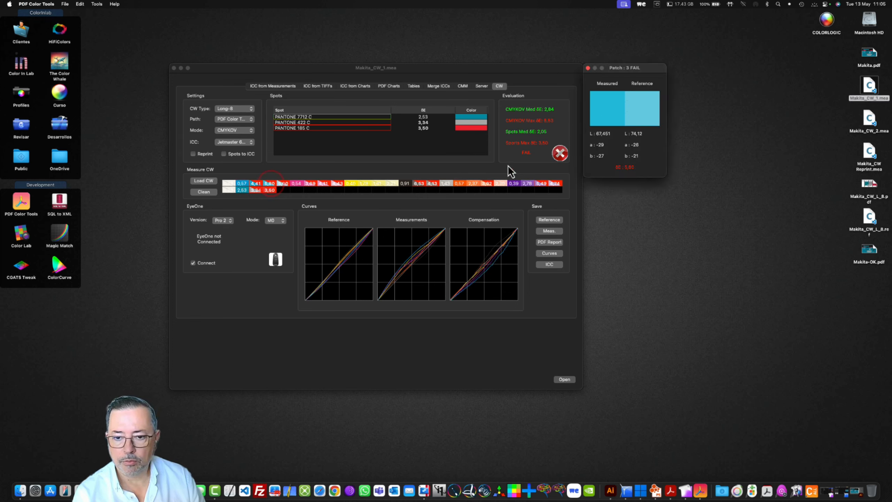
click(488, 185)
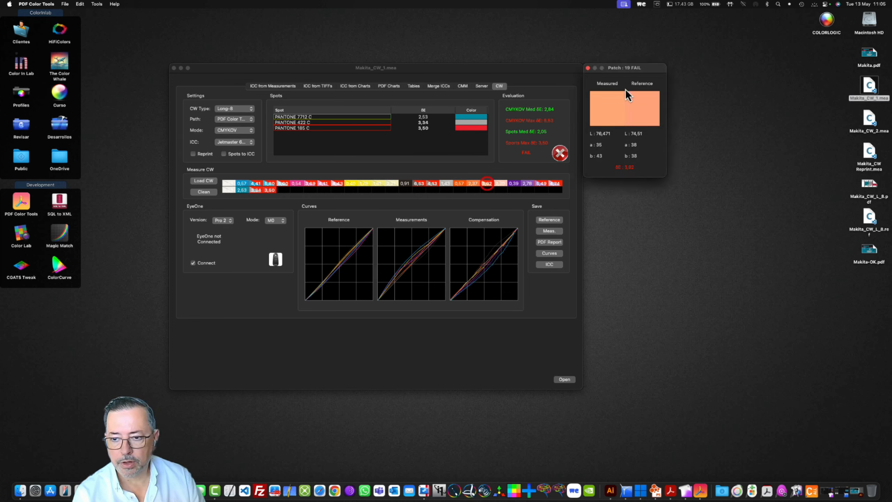
click(540, 183)
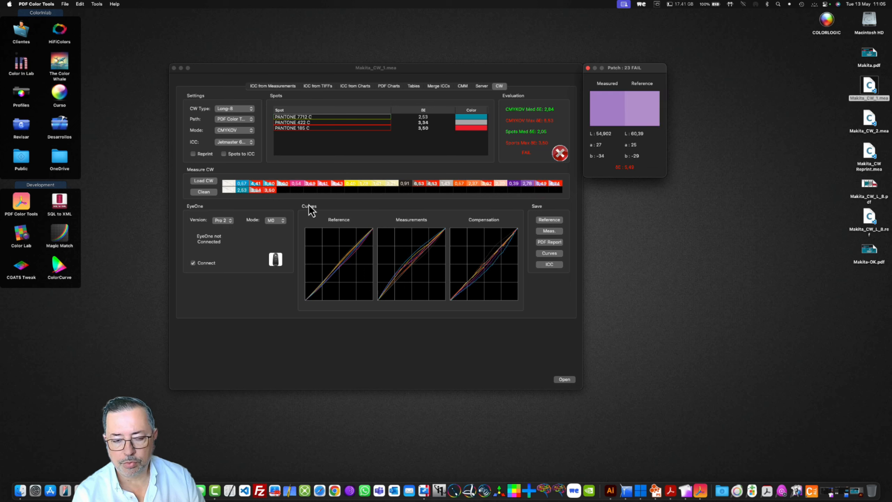
click(314, 197)
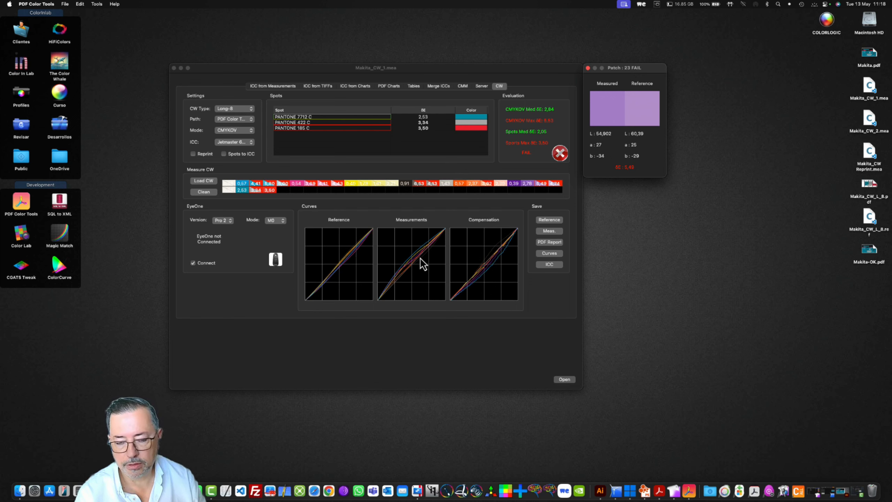
- Export the compensation curves to the Desktop as Curve.cgcx in ColorGATE Gradation Curves format
click(442, 67)
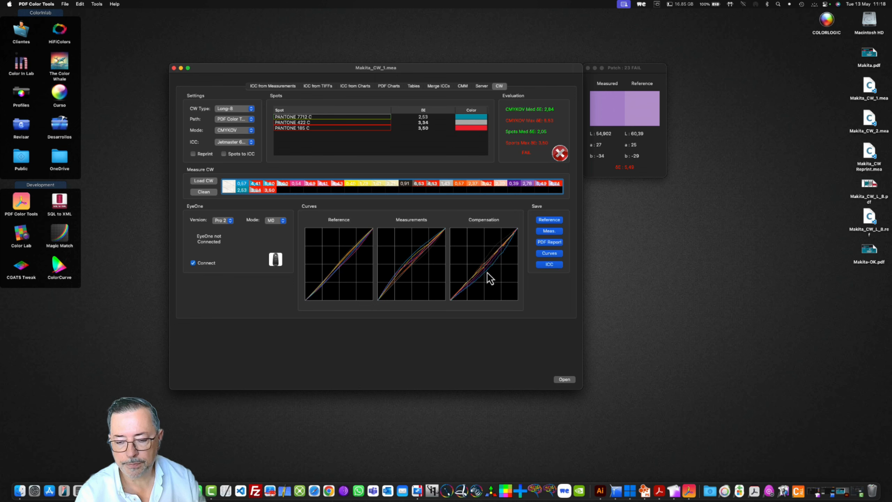
click(559, 254)
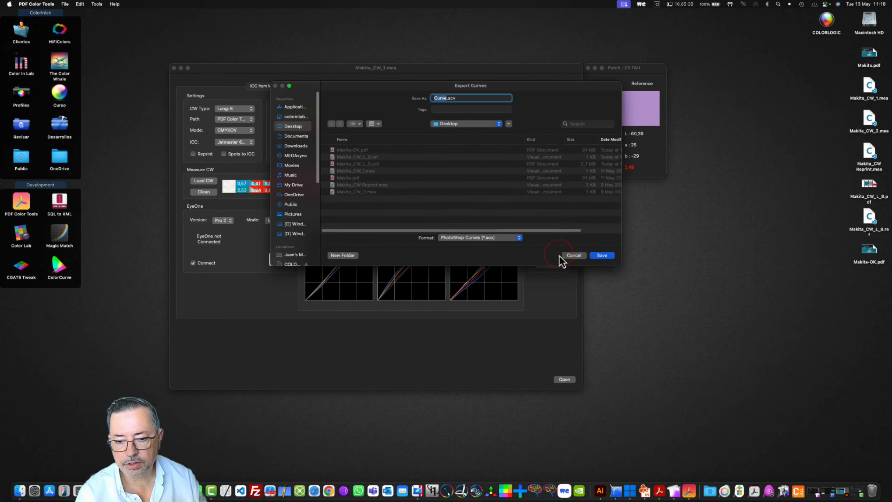
click(489, 239)
click(486, 261)
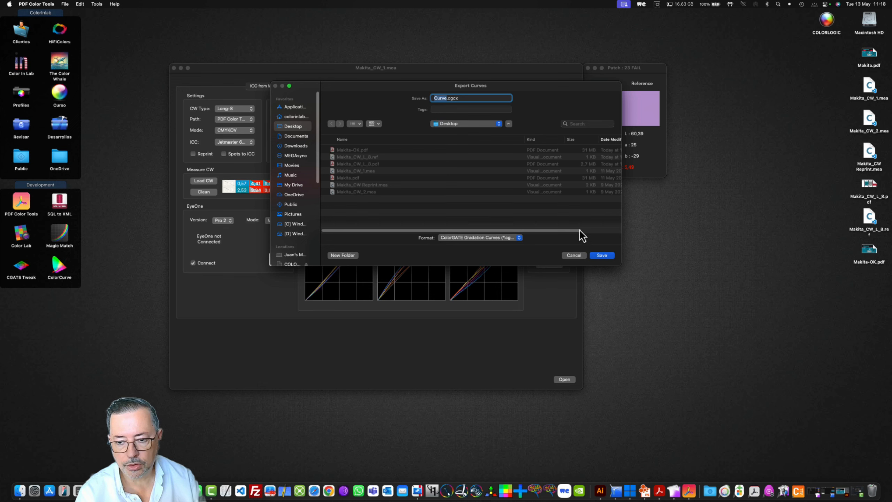
click(602, 255)
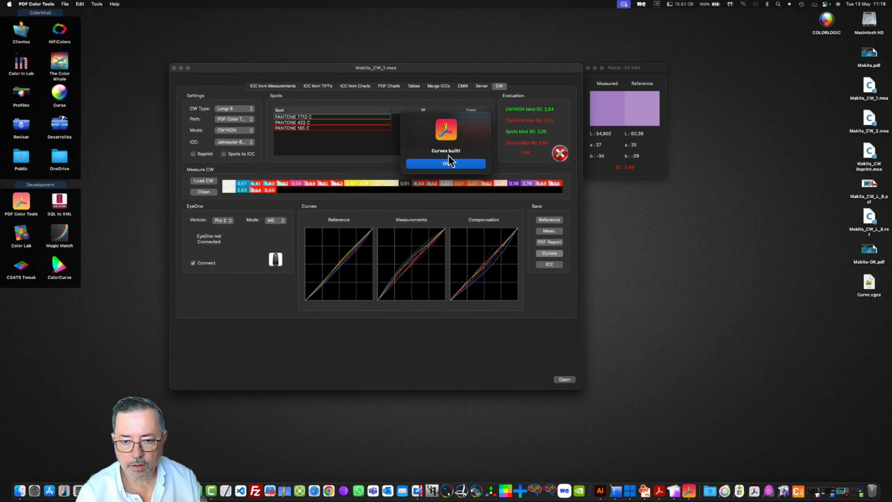
click(447, 164)
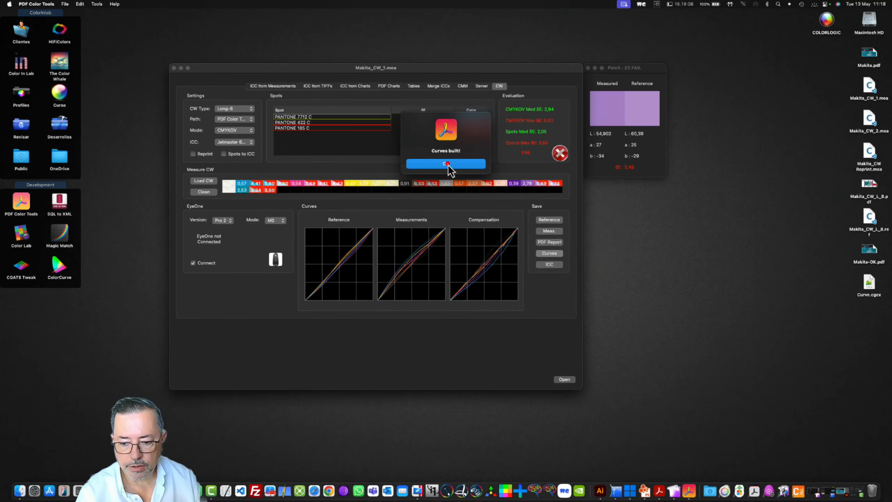
- Switch to ColorGATE Productionserver, import Curve.cgcx as the color correction of the Makita With CW.pdf job, and review the job's color settings
click(660, 489)
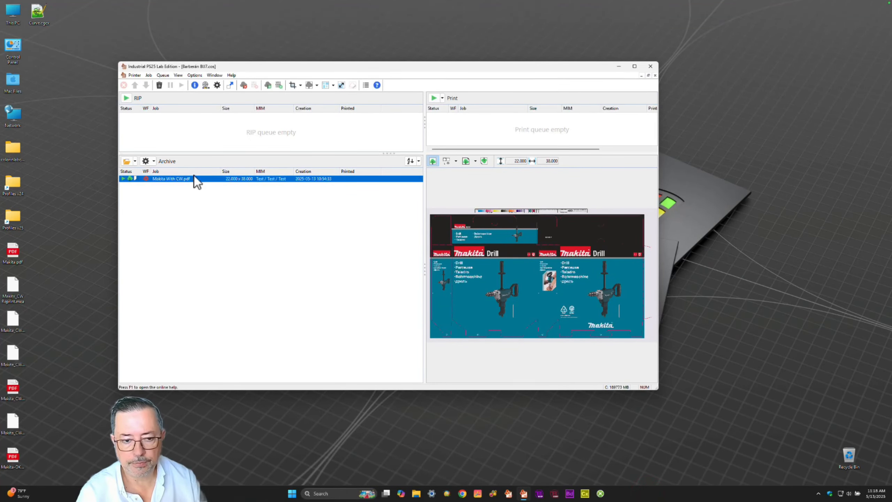
double_click(190, 178)
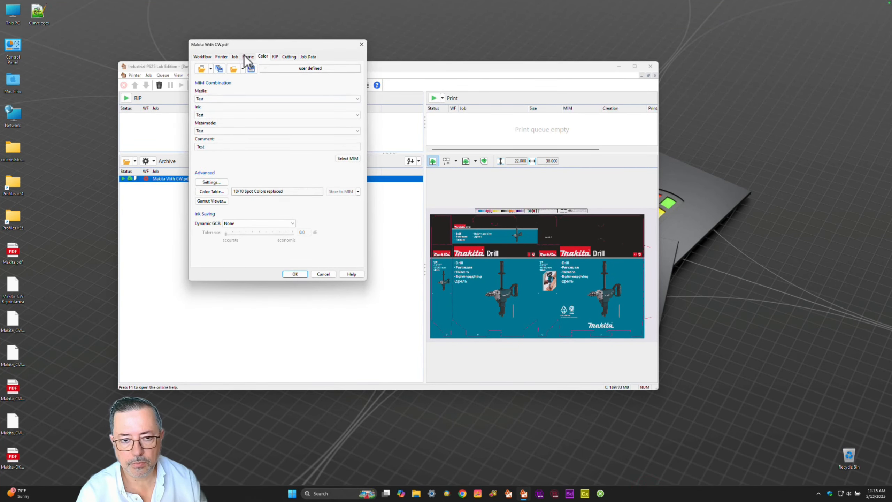
click(212, 182)
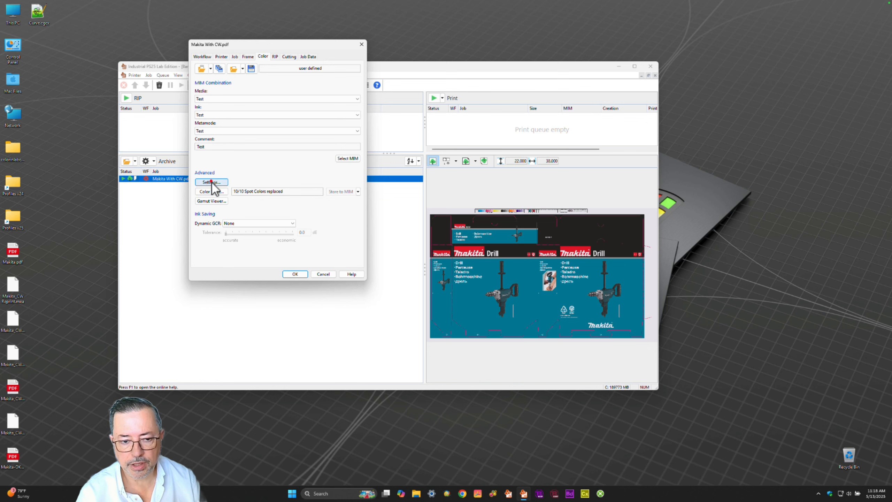
click(189, 51)
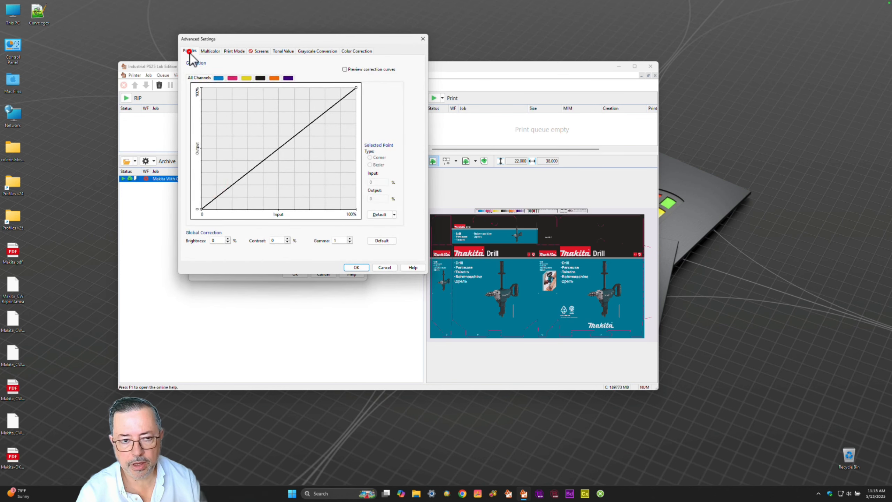
click(366, 50)
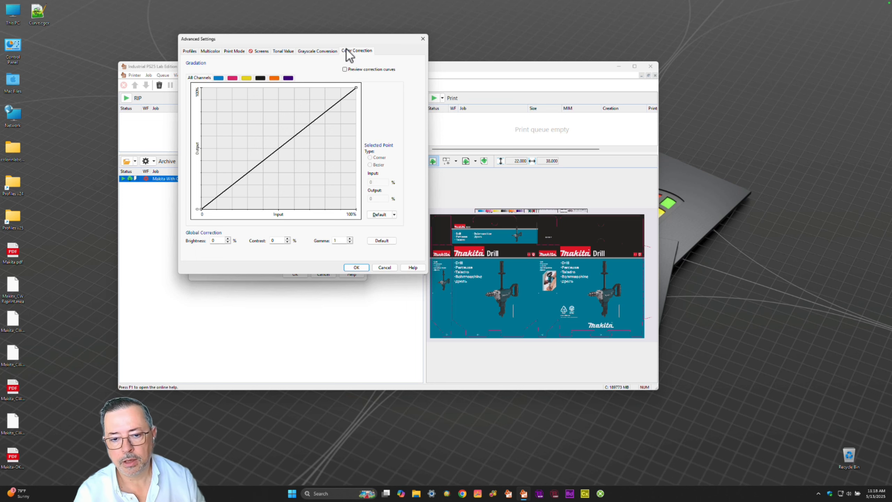
click(395, 214)
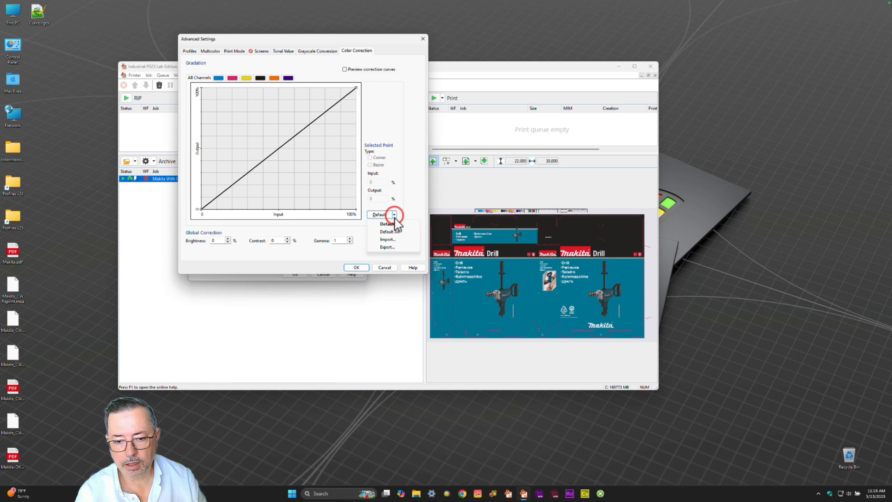
click(387, 239)
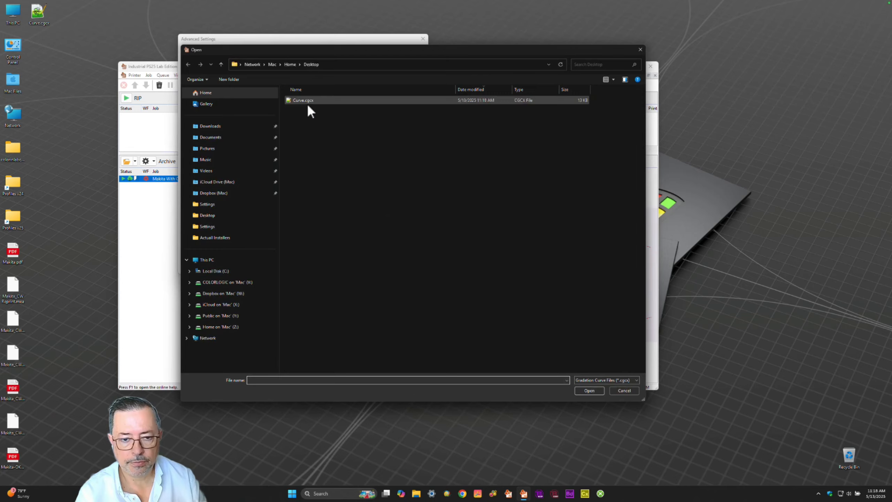
double_click(307, 101)
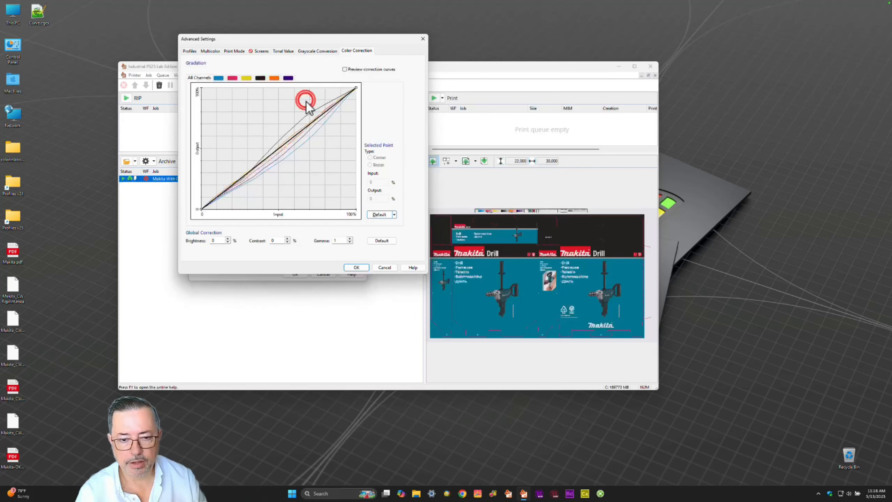
click(357, 267)
click(297, 274)
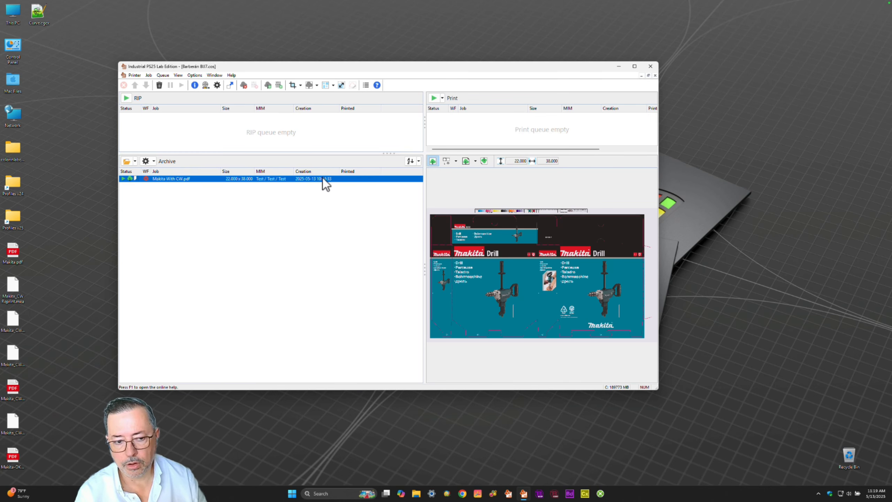
double_click(168, 178)
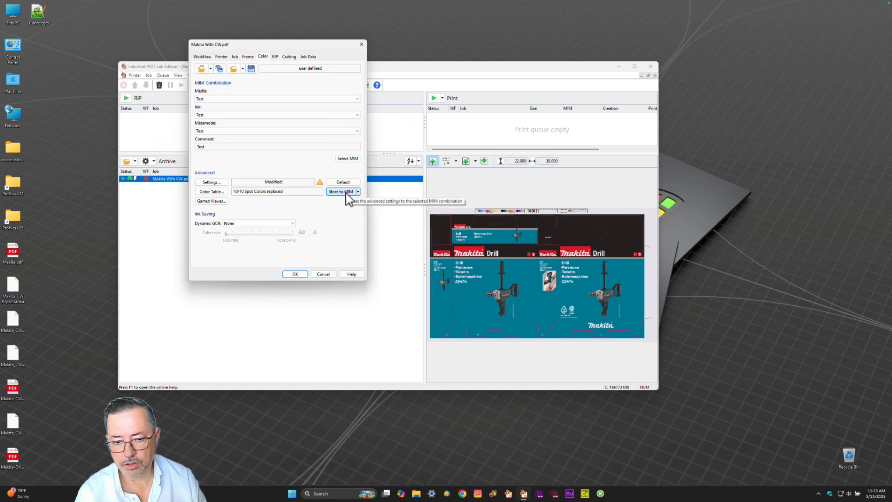
click(323, 273)
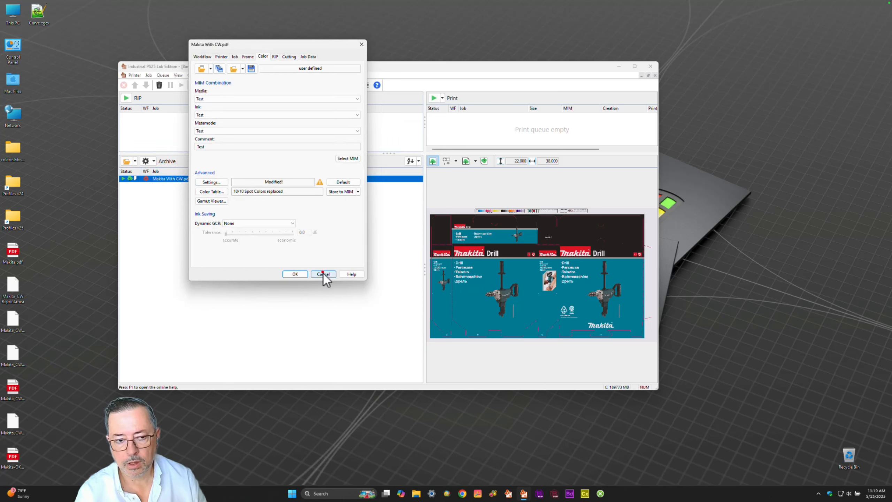
- Import Curve.cgcx as the color correction in the printer's default Barberán hotfolder settings and apply the printer properties
click(134, 75)
click(154, 132)
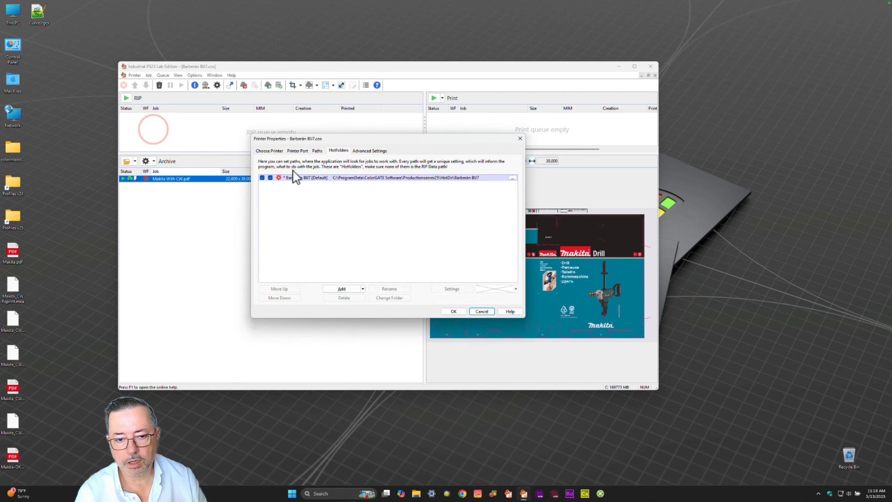
click(298, 177)
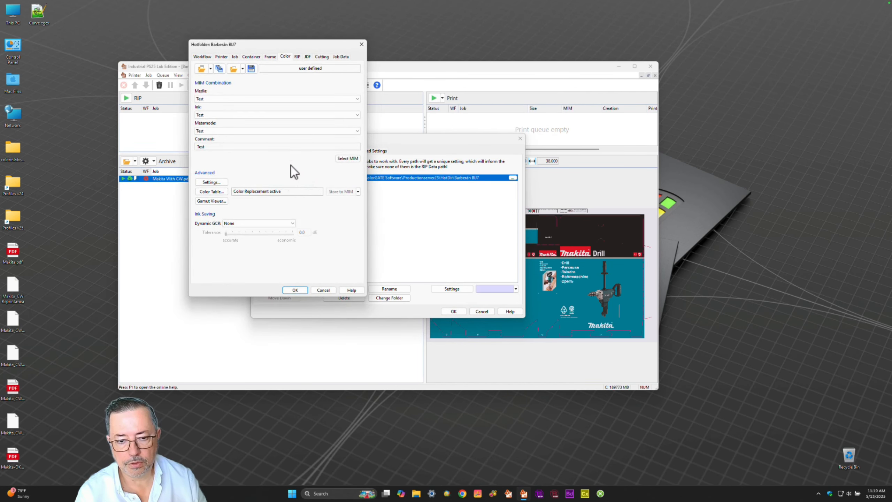
click(213, 183)
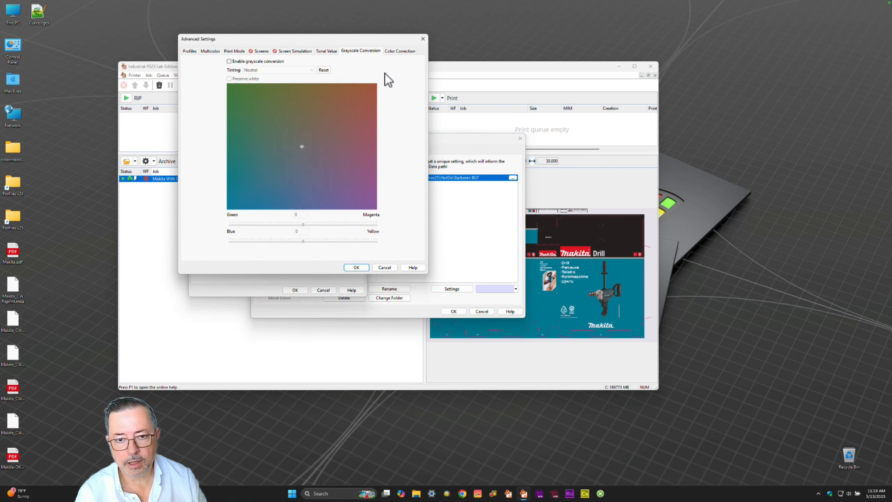
click(393, 51)
click(394, 214)
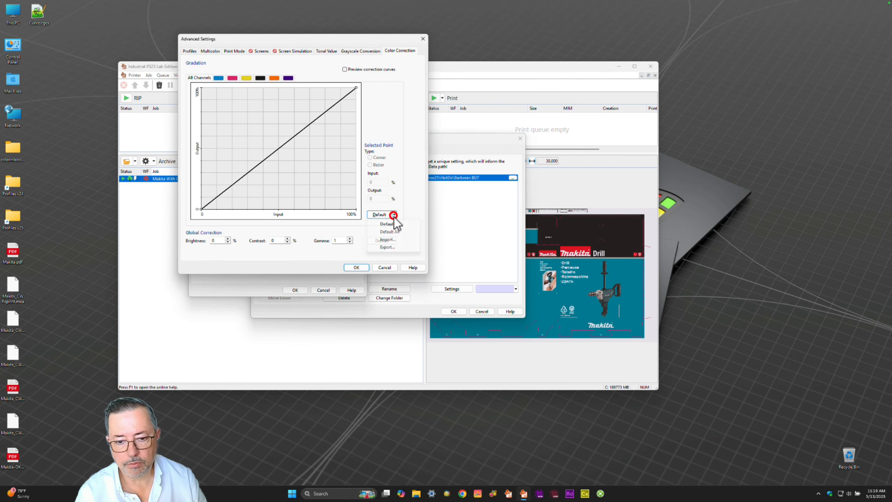
click(396, 239)
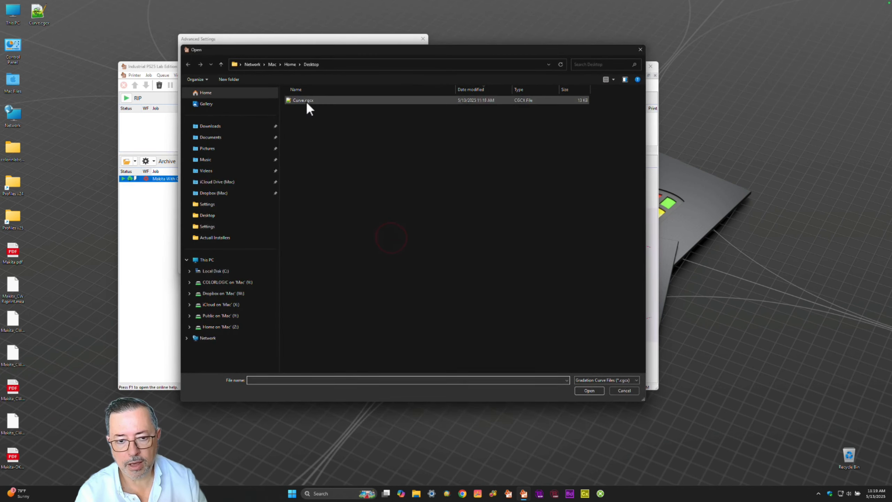
click(306, 101)
click(355, 268)
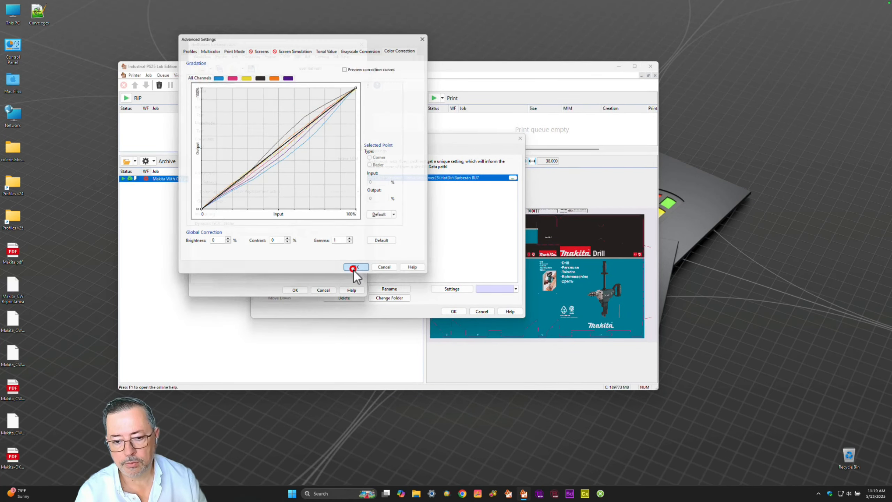
click(294, 291)
click(454, 311)
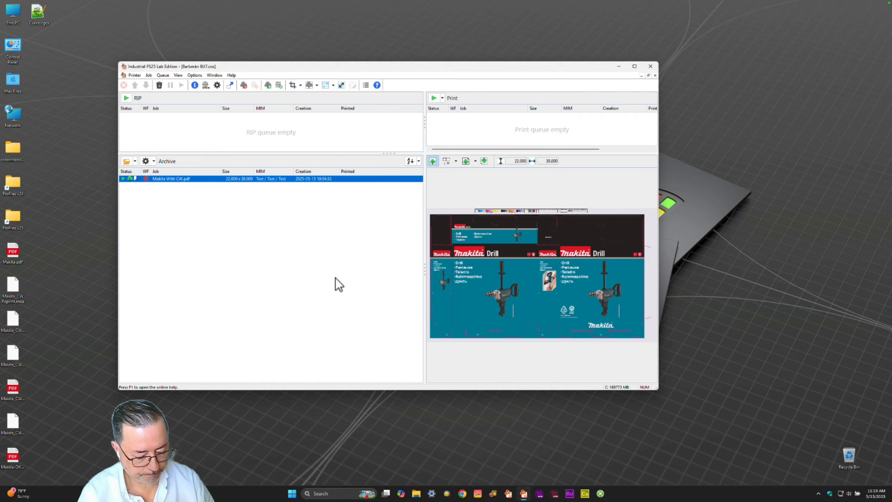
- Switch back to PDF Color Tools and export the compensation curves to the Desktop as Curve.acv in PhotoShop Curves format
key(ctrl+Up)
click(348, 144)
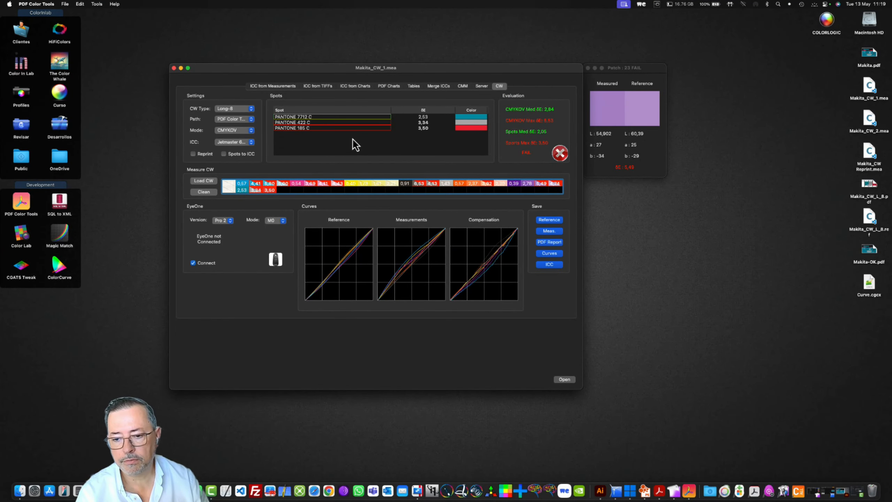
click(541, 255)
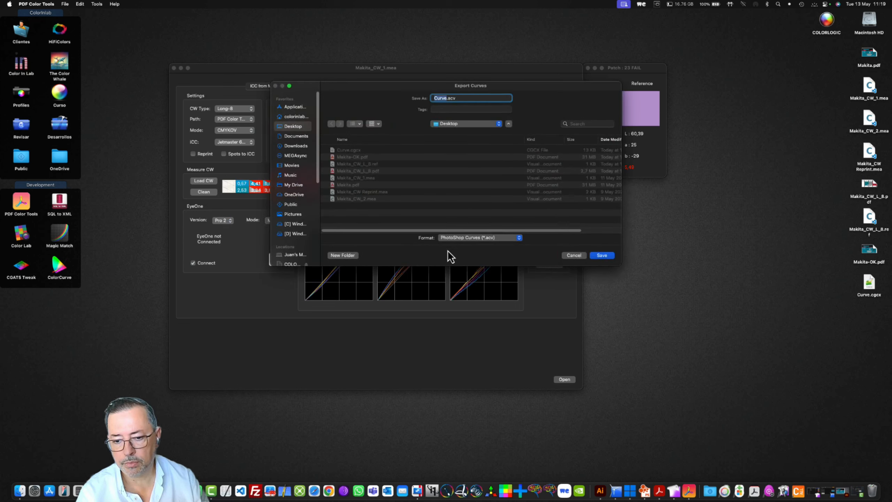
click(601, 255)
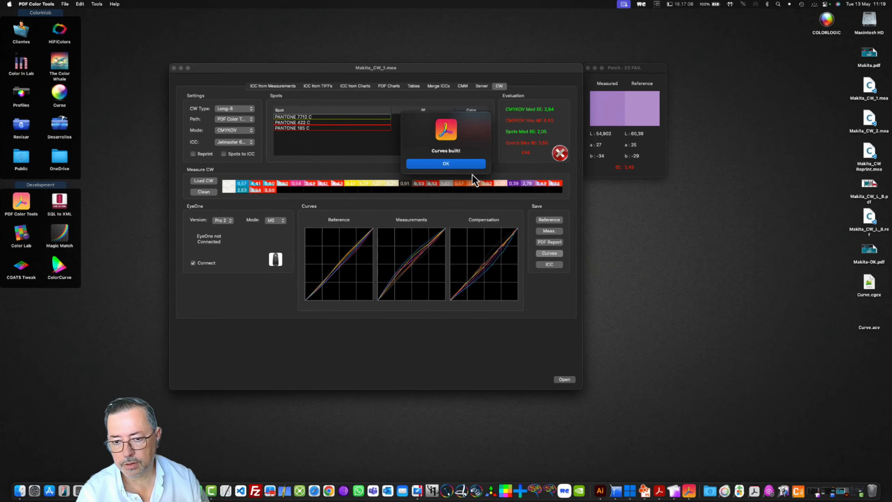
click(470, 169)
- Switch to PrintFactory RIP and, in its Calibrator, import Curve.acv as the saved Dot Gain Correction for the 360 x 360 CMYKOV mode
click(624, 492)
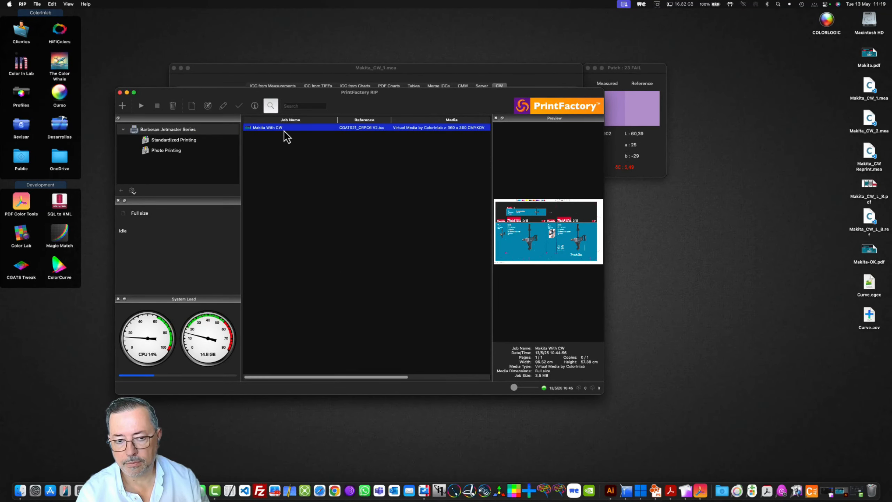
click(210, 106)
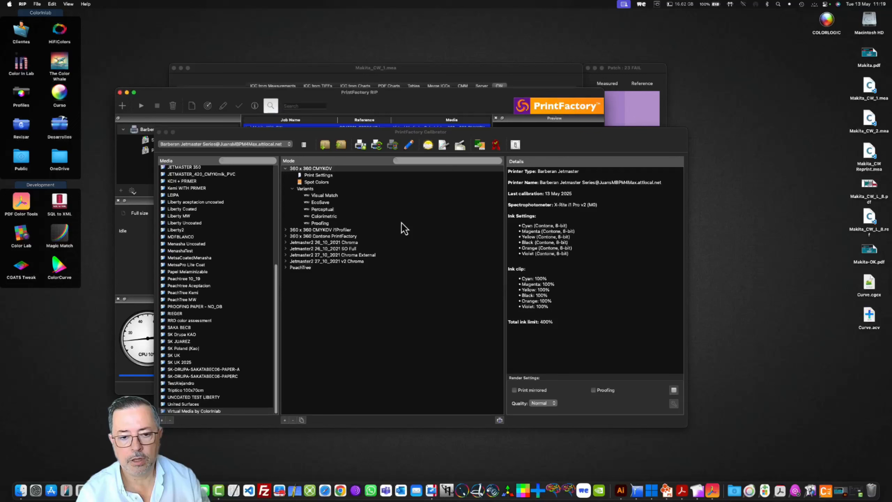
click(310, 169)
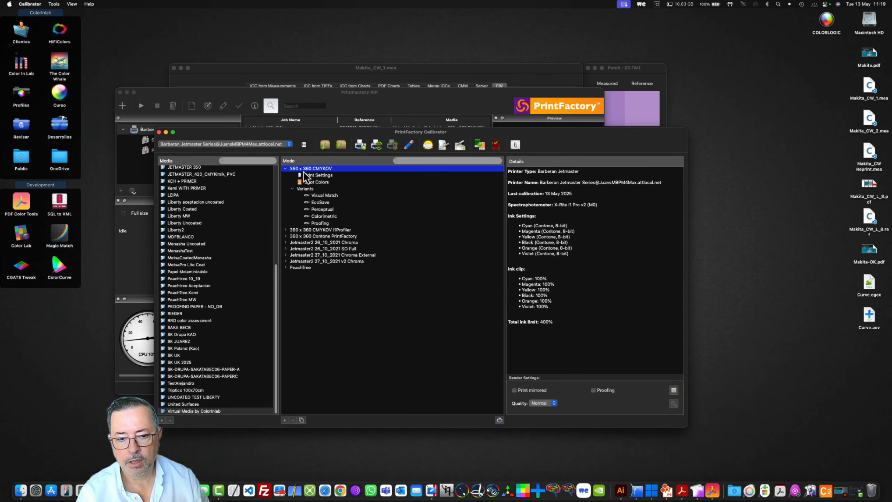
click(444, 148)
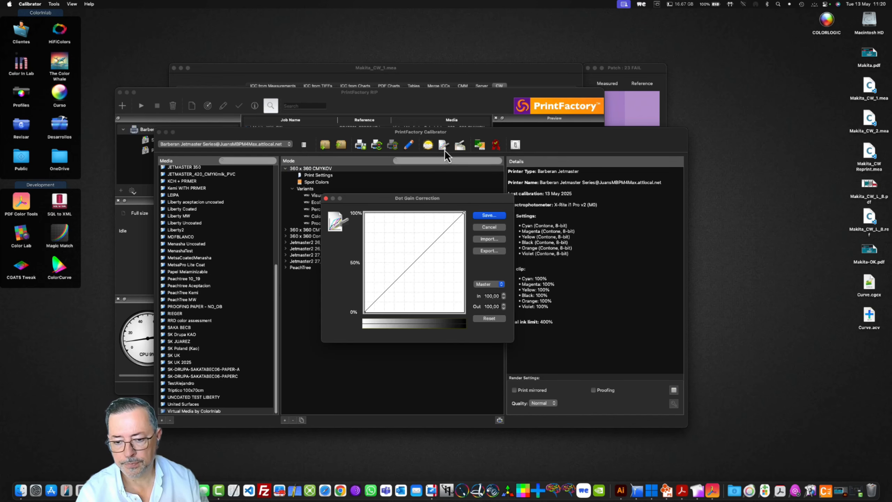
click(499, 239)
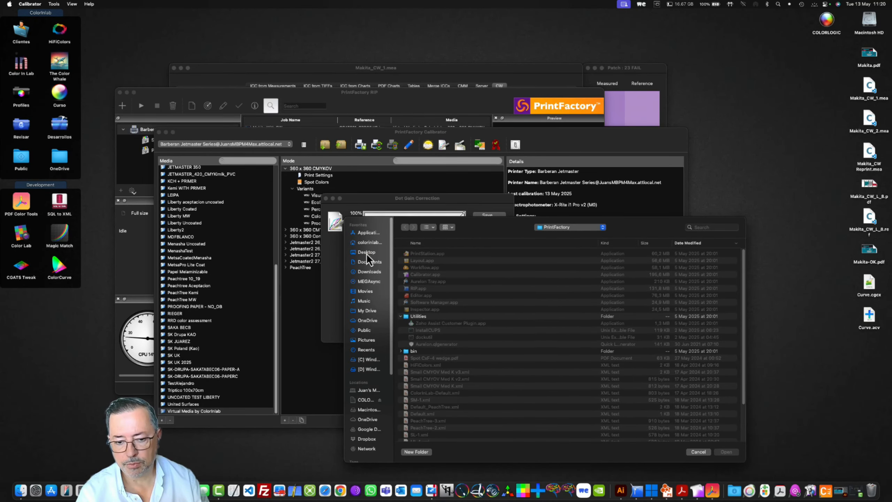
click(366, 252)
click(422, 253)
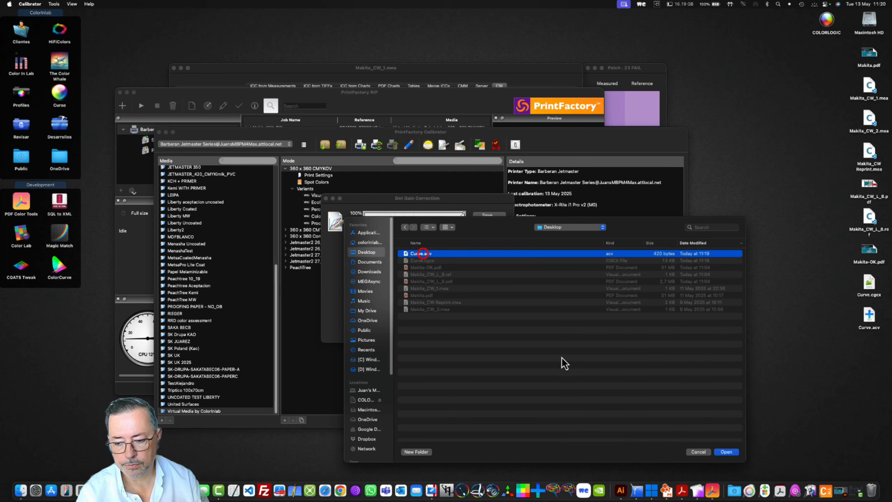
click(727, 452)
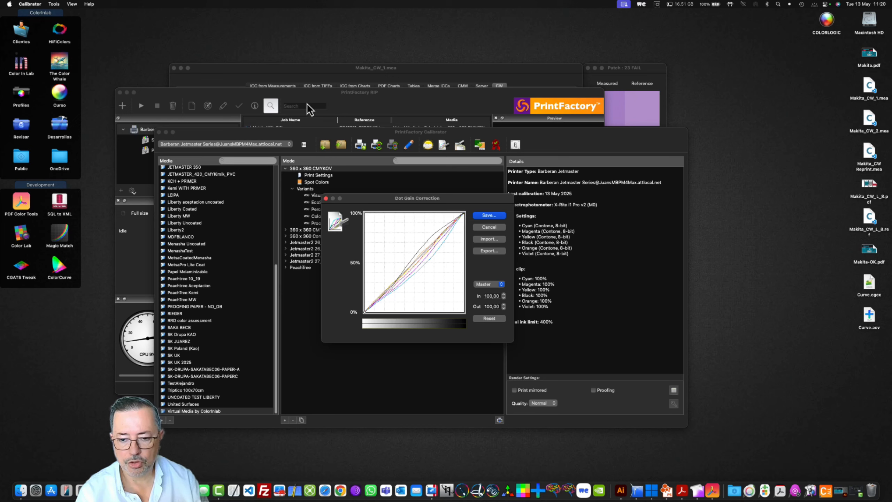
click(492, 217)
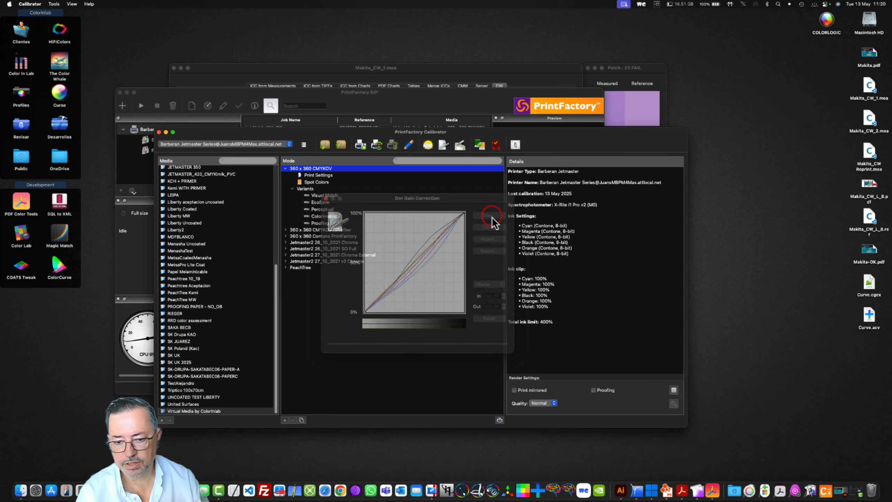
- Examine the spot color entries of the 360 x 360 CMYKOV mode, including 100C, 100K, 100M and 100Y
click(316, 168)
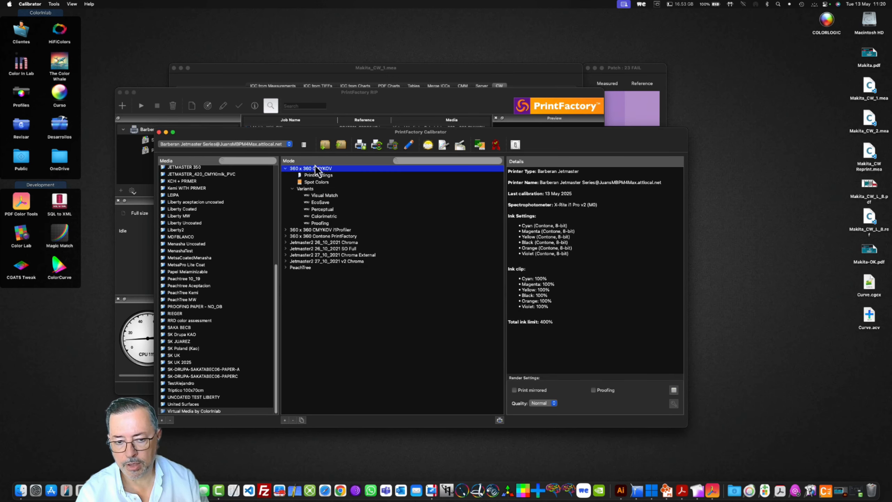
click(313, 183)
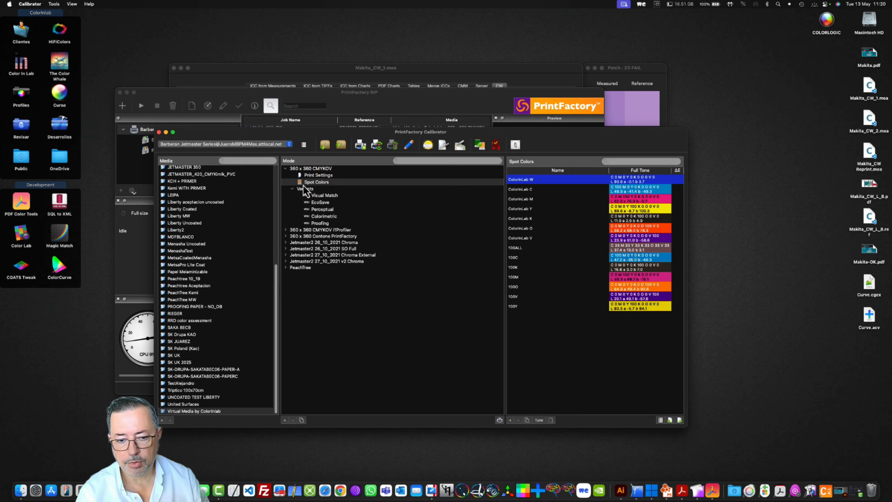
click(517, 257)
click(524, 269)
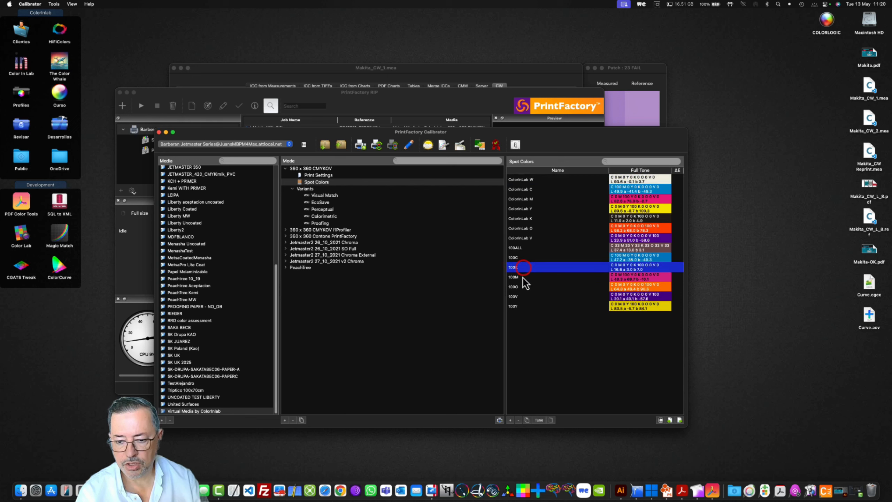
click(522, 278)
click(518, 306)
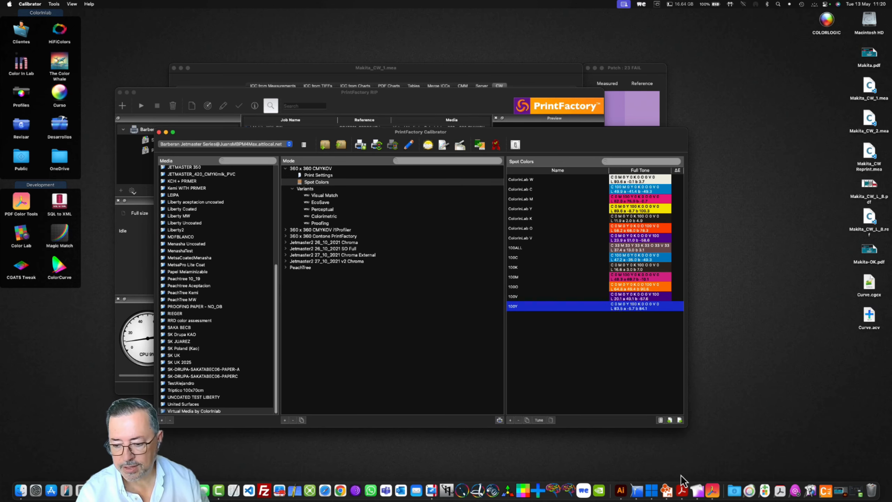
- Switch to ColorGATE Productionserver and review the spot color replacements, including 100C to 100V, in the Makita job's color table, leaving them unchanged
click(667, 492)
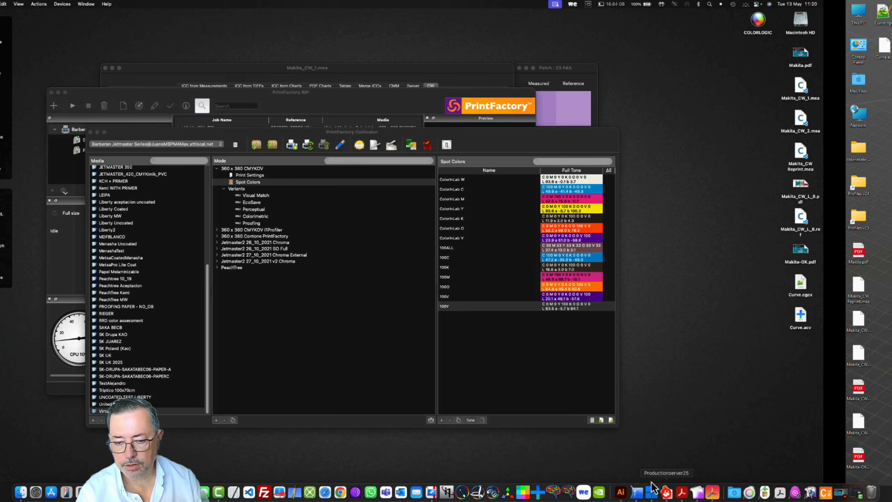
double_click(183, 179)
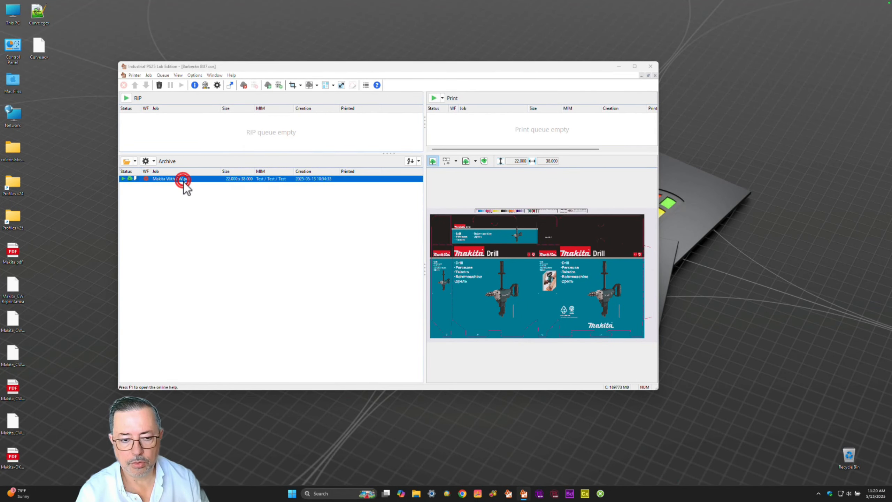
click(204, 191)
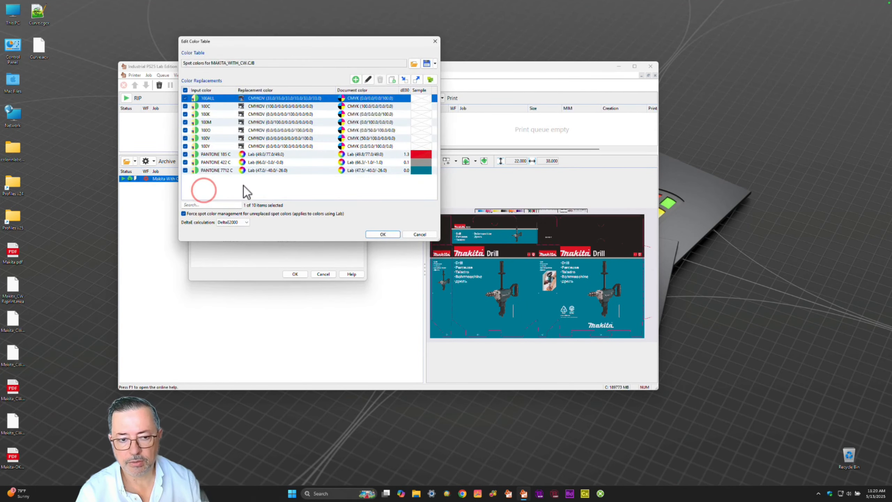
click(205, 105)
click(206, 113)
click(205, 122)
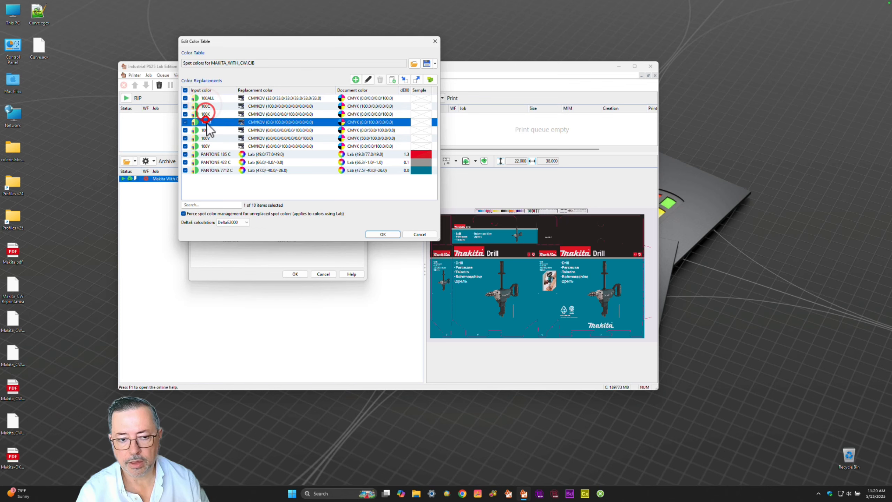
click(206, 130)
click(206, 138)
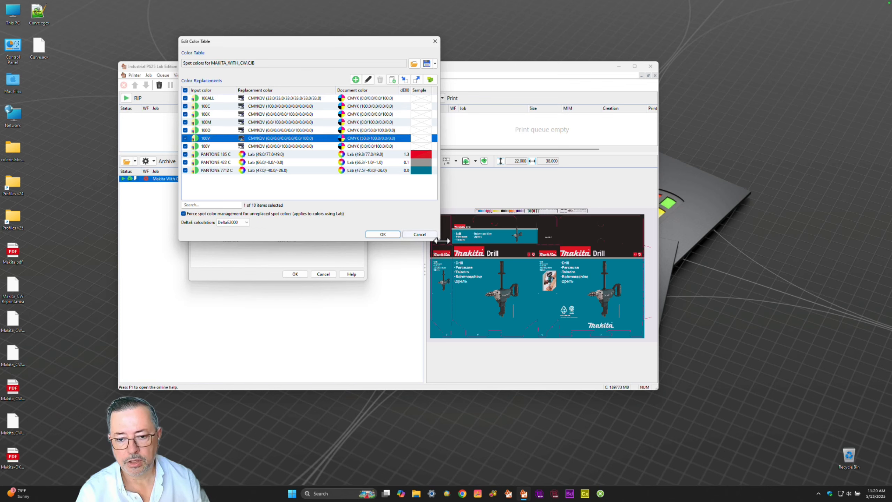
click(431, 236)
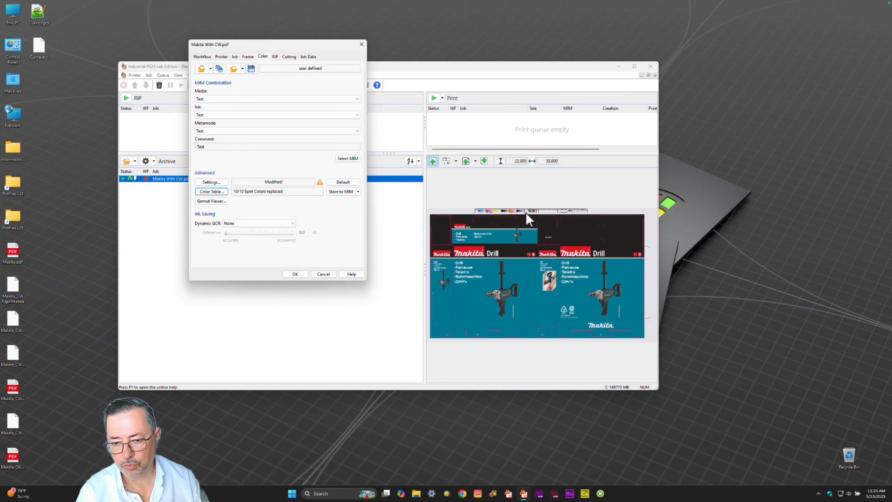
click(329, 275)
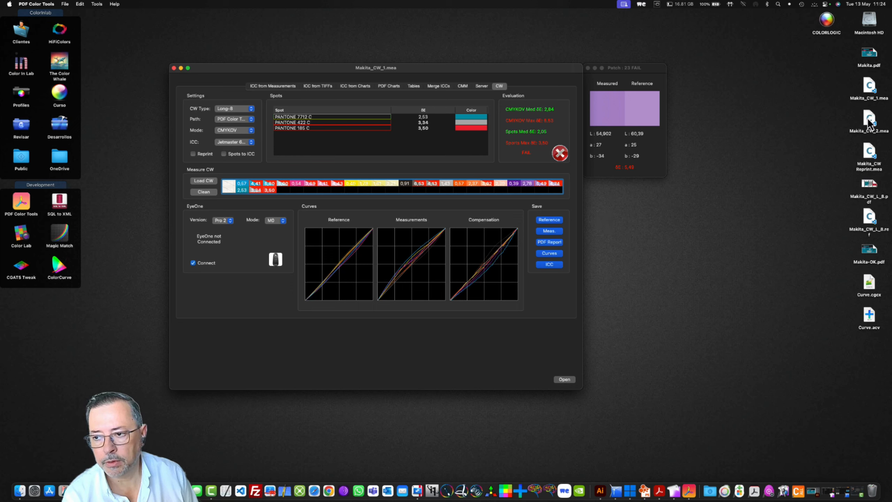
- In PDF Color Tools, load the Makita_CW_2.mea measurement into the CW evaluation and inspect its solid orange patch
drag(869, 120, 480, 206)
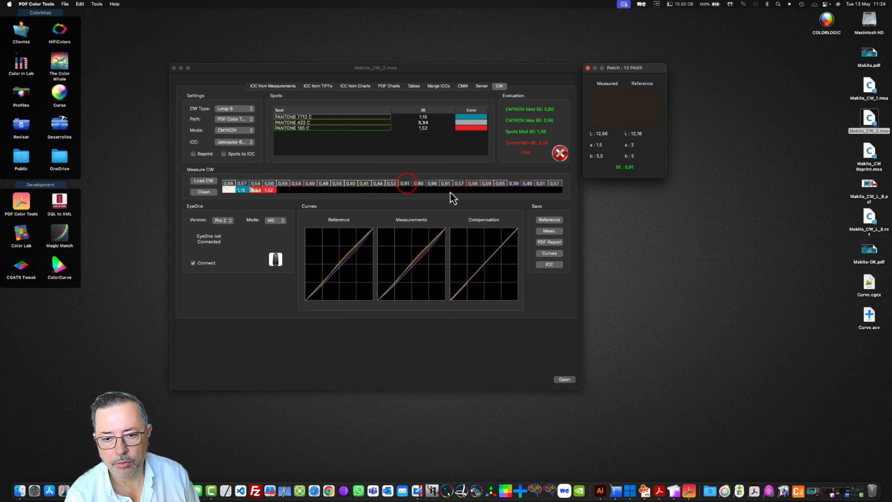
click(460, 184)
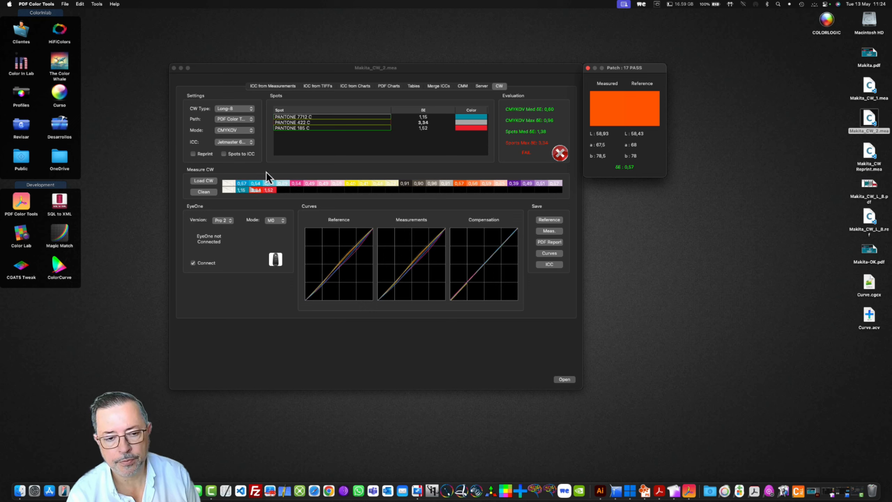
- Compare the PANTONE 422 C patch evaluation with the Spots to ICC option on and off
click(224, 155)
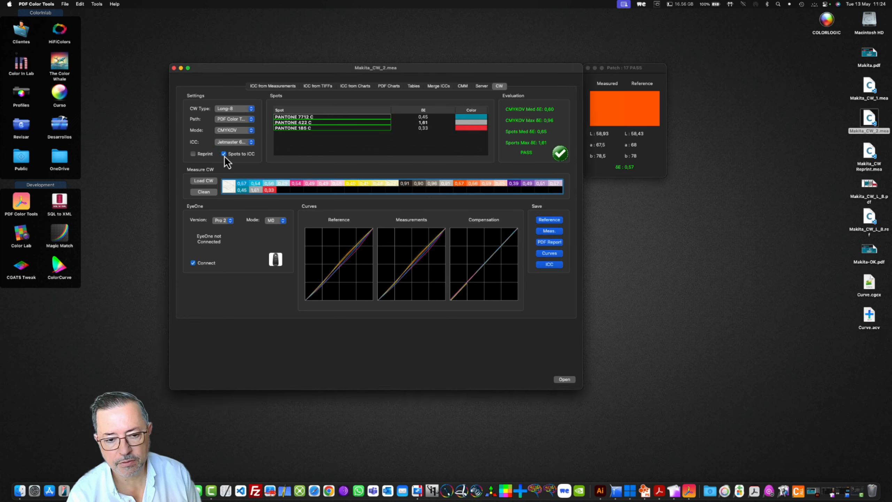
click(255, 192)
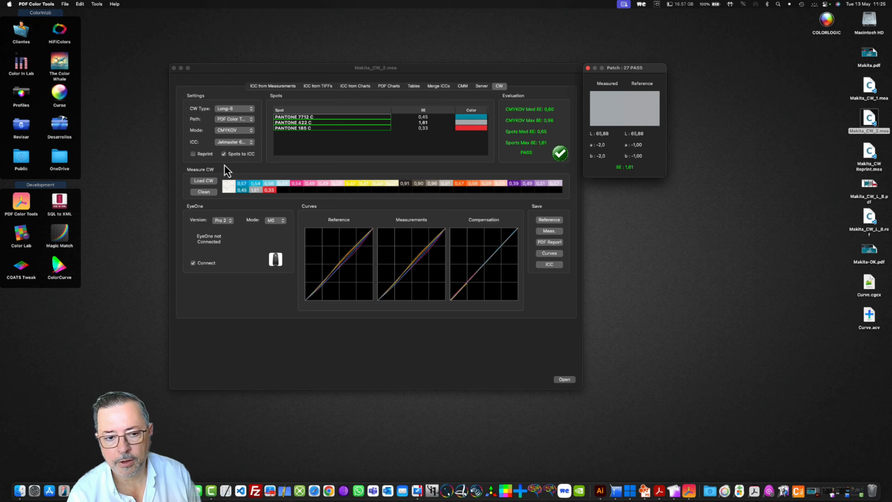
click(224, 154)
click(255, 190)
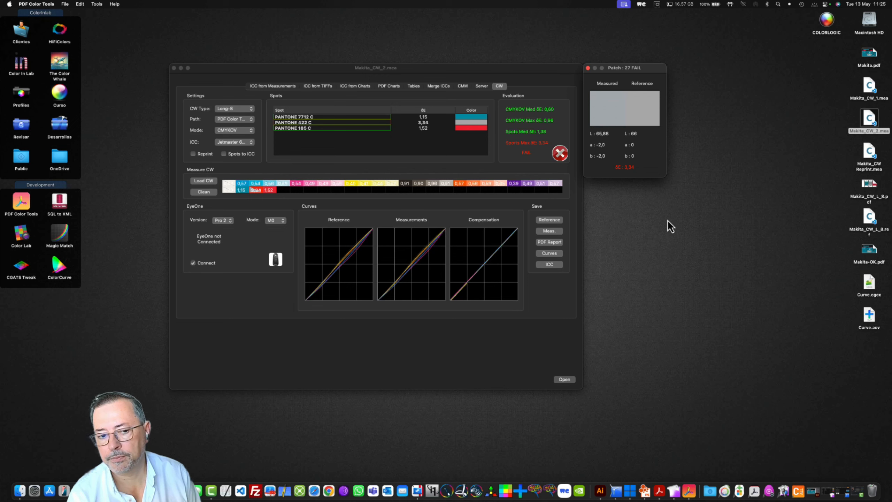
- Enable Spots to ICC and export the ICC profile to the Desktop as Abstract.icc
click(226, 155)
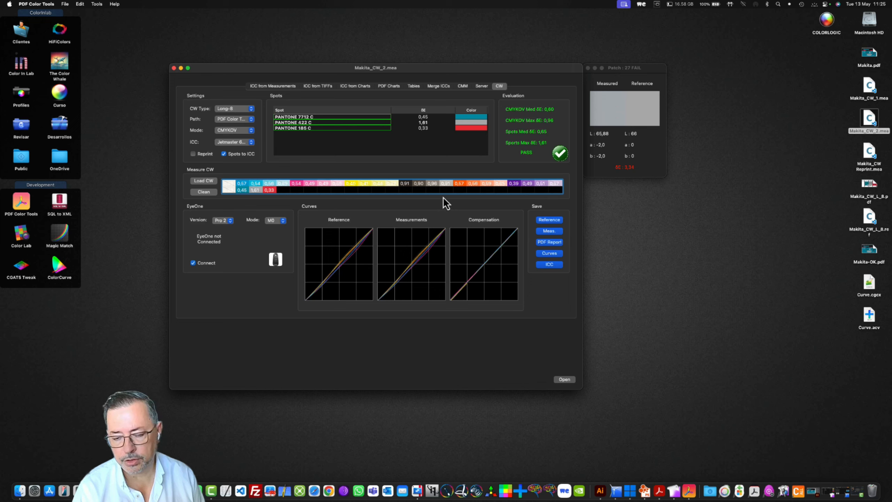
click(546, 266)
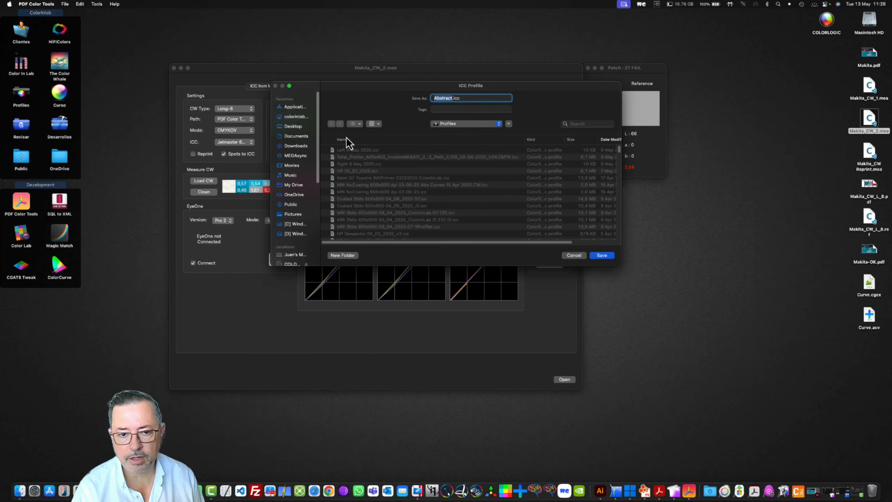
click(298, 126)
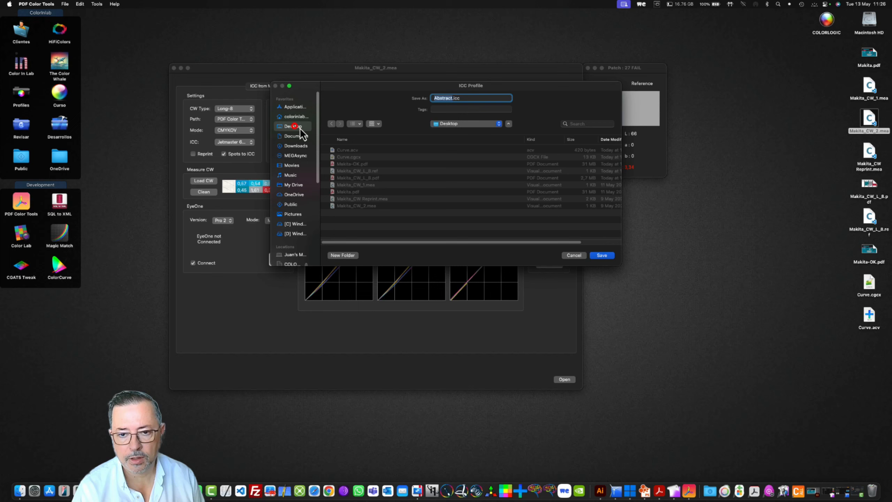
click(603, 256)
click(434, 168)
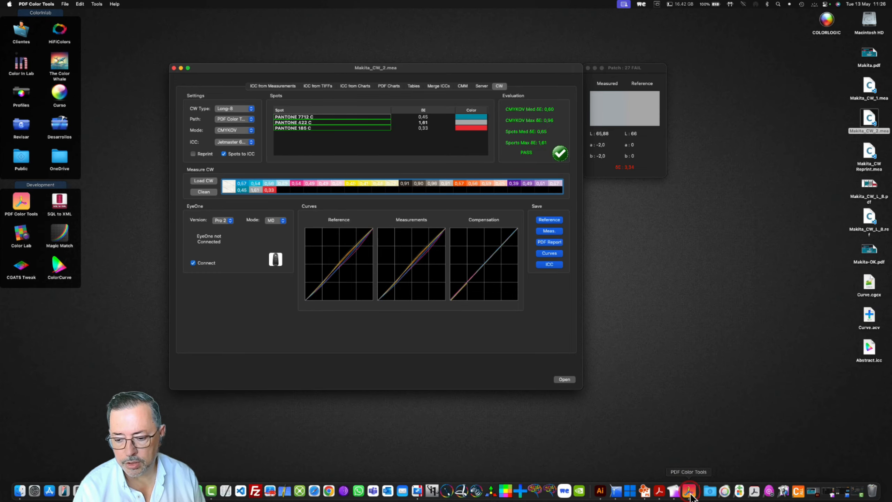
- Switch to ColorGATE Productionserver and examine the ambient light profile choices in the Makita job's advanced color settings, discarding any change
click(631, 492)
click(190, 178)
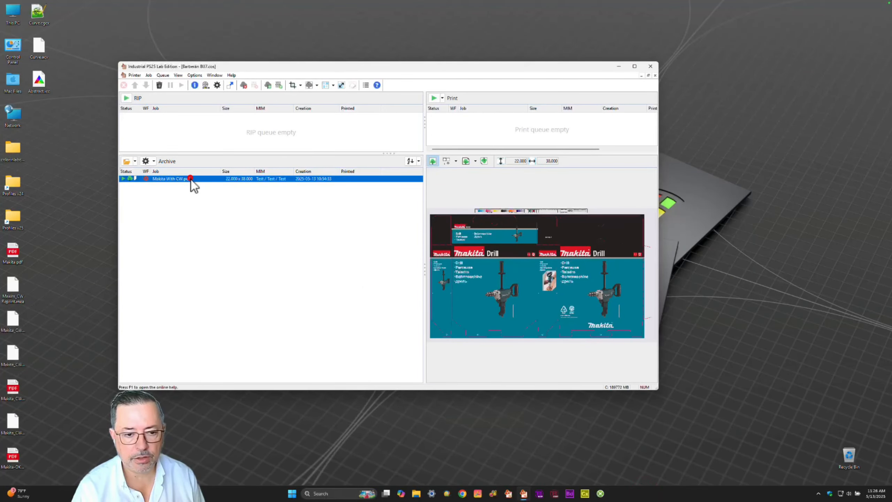
click(190, 178)
click(206, 181)
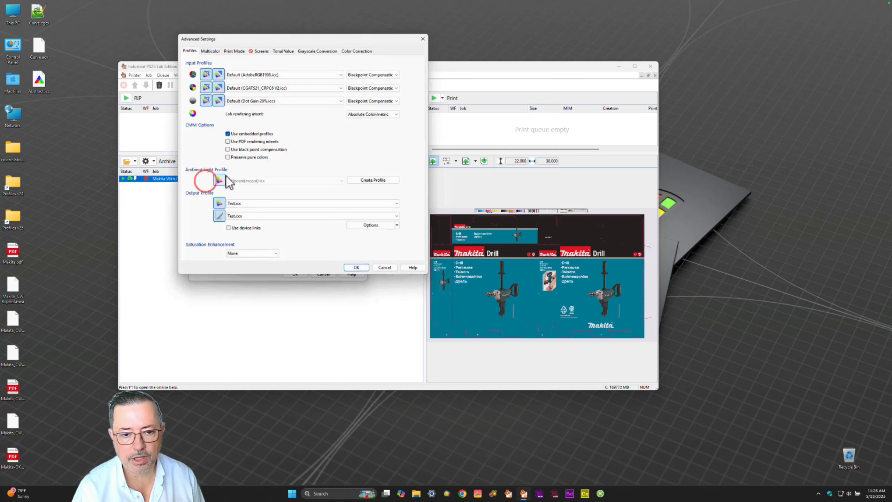
click(219, 180)
click(253, 180)
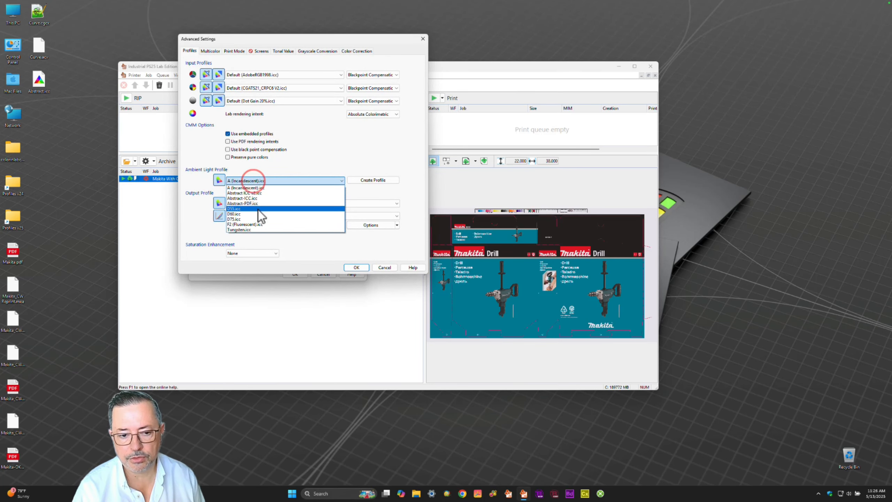
click(391, 267)
click(390, 266)
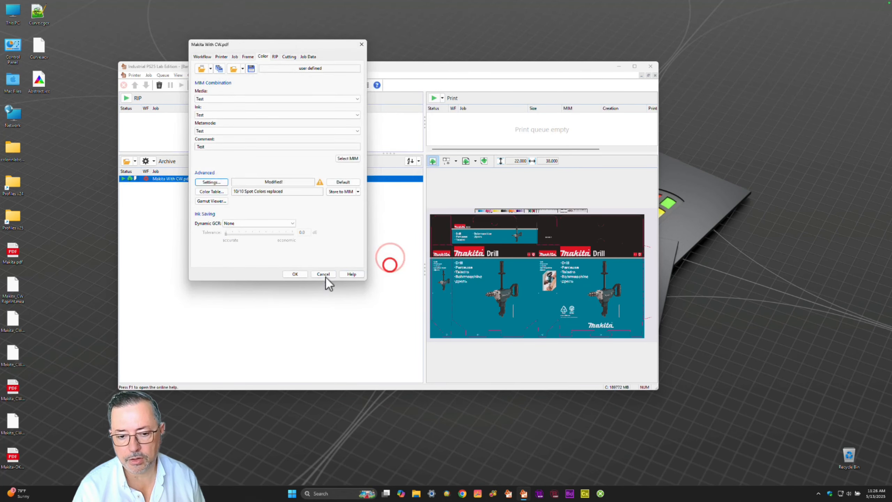
click(320, 275)
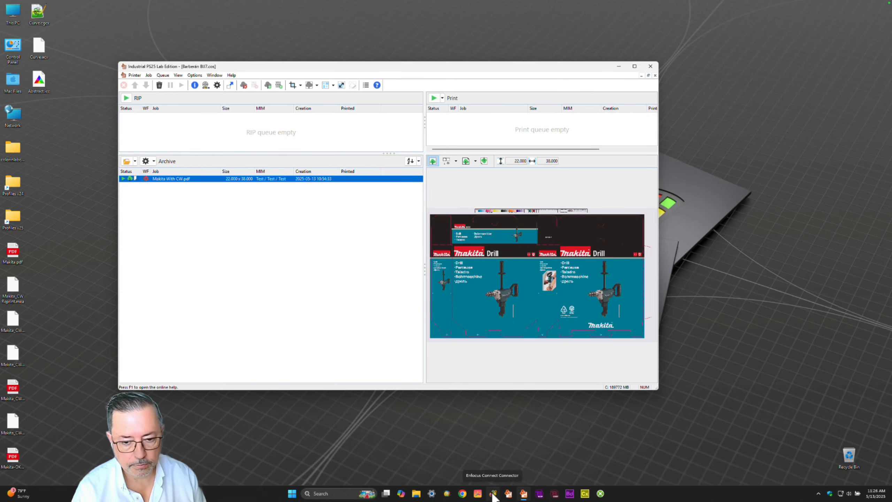
- Switch back to PDF Color Tools and save the CW evaluation report to the Desktop as CW Report.pdf
key(ctrl+Up)
click(425, 250)
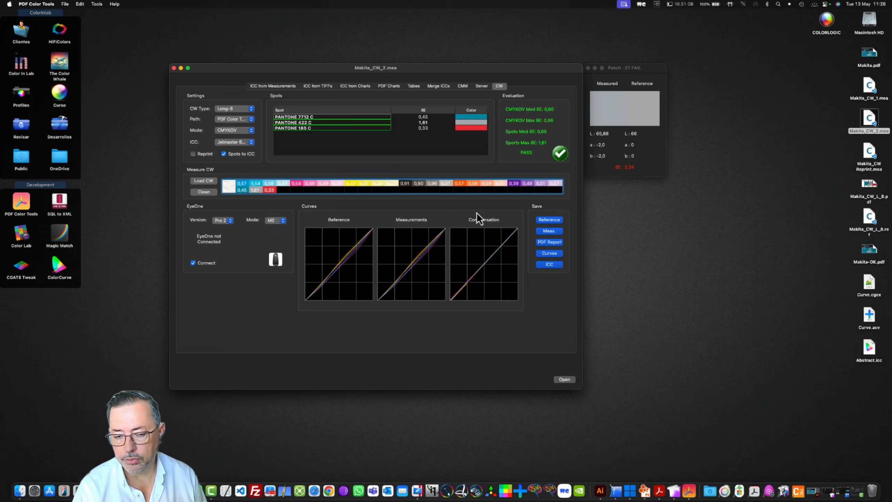
click(550, 242)
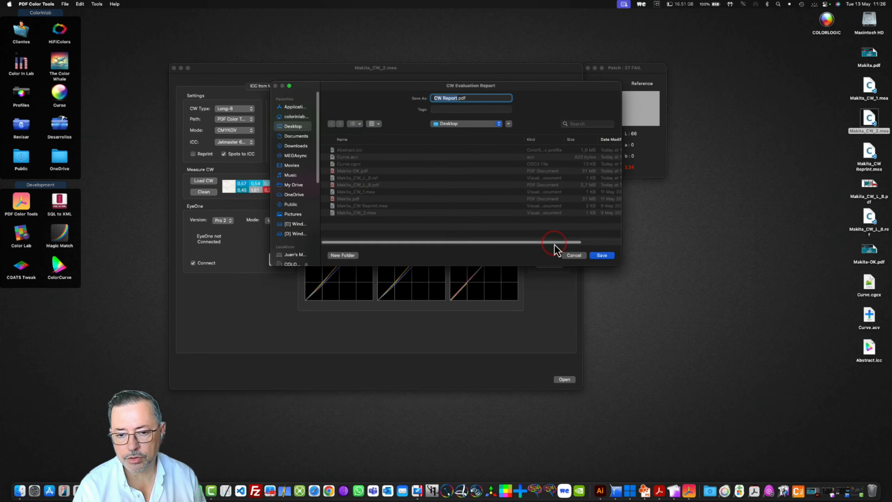
click(612, 256)
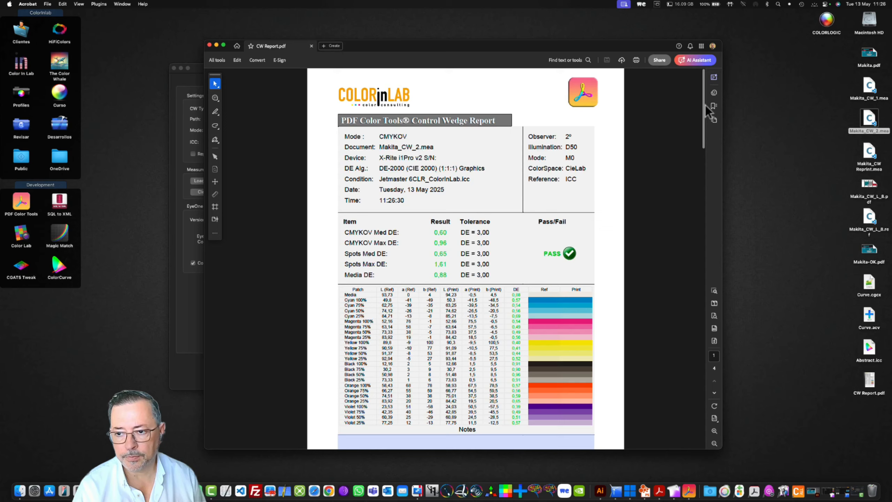
- Review the CMYKOV and PANTONE 7712 C pages of the control wedge report and close it
drag(704, 109, 687, 225)
scroll(688, 225, up, 3)
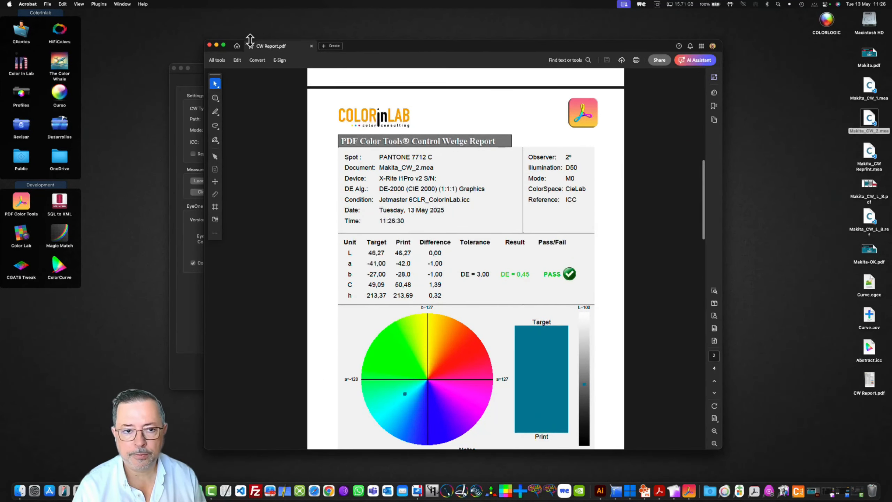
click(209, 45)
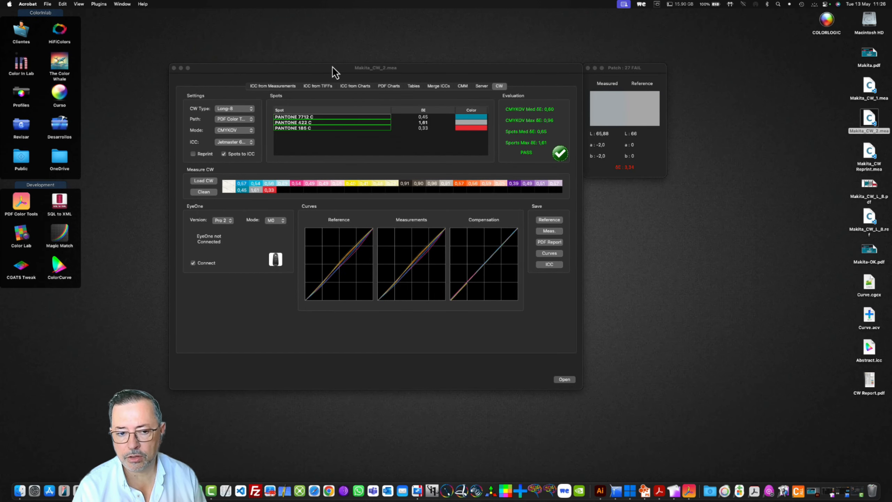
- Turn on Reprint and load Makita_CW_2.mea as the reference for the control wedge
click(193, 154)
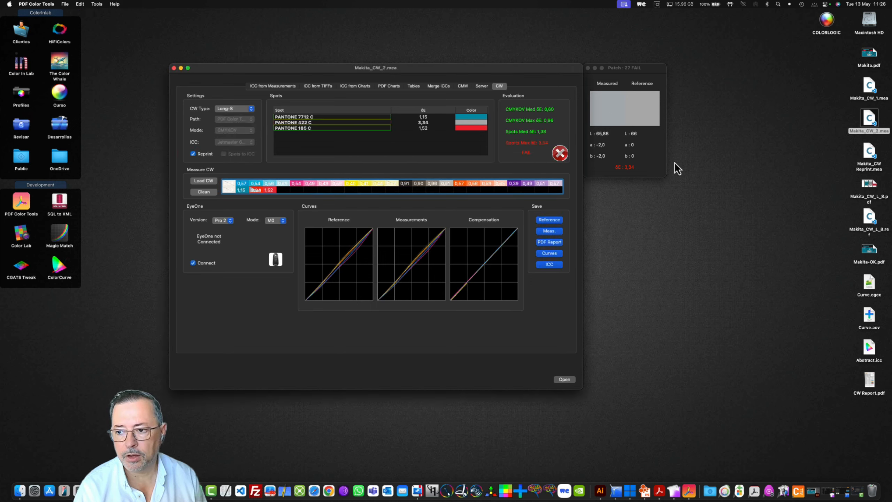
drag(869, 126, 424, 197)
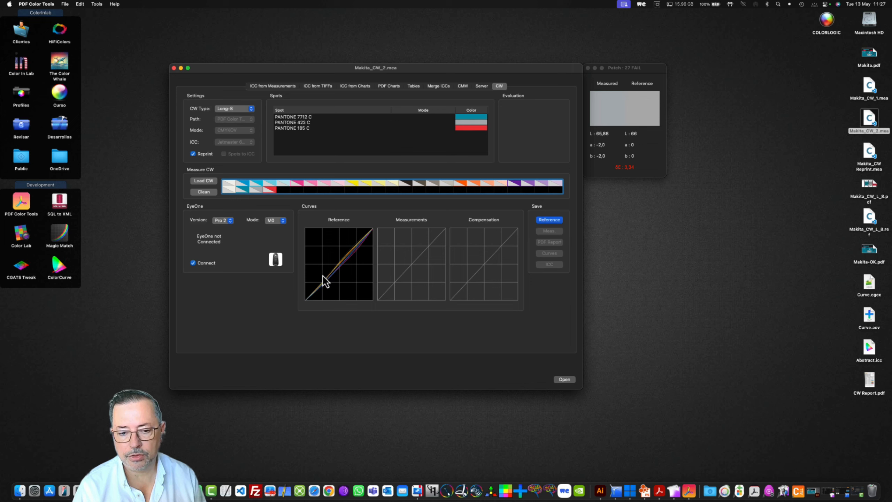
- Evaluate Makita_CW_1.mea with Reprint off, and load the same measurement as the reference with Reprint on
click(196, 155)
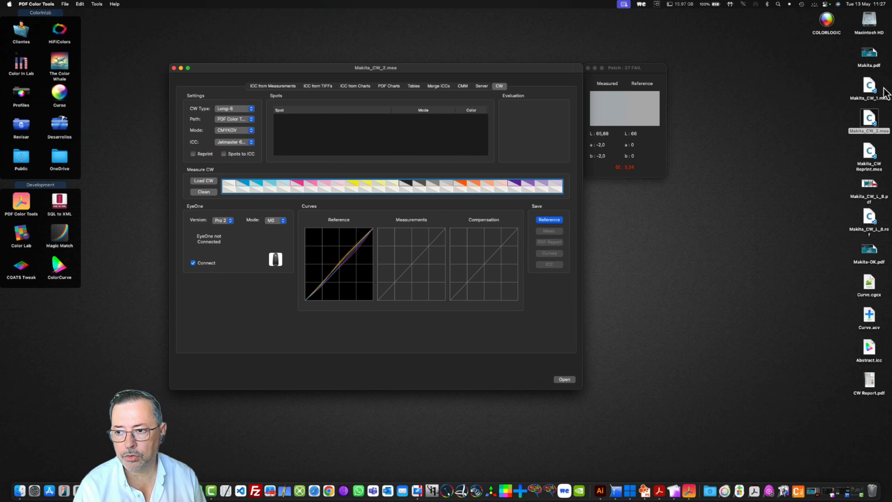
drag(873, 93, 419, 228)
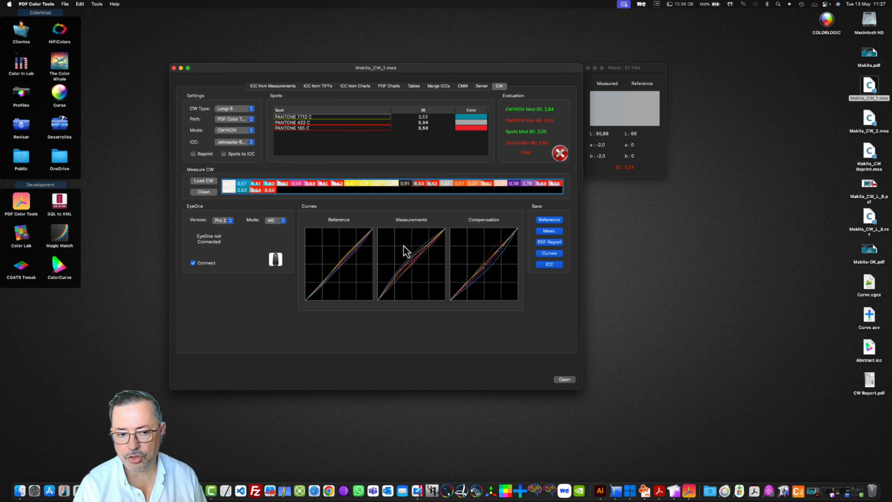
click(193, 154)
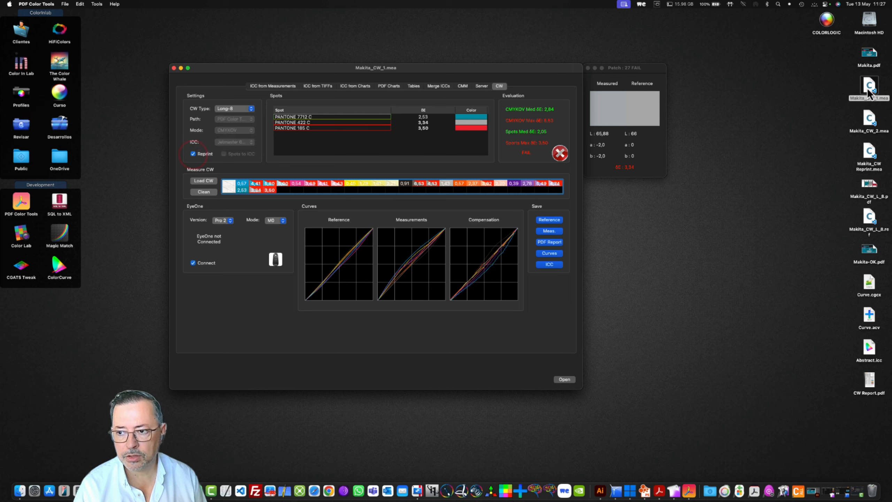
drag(869, 86, 410, 215)
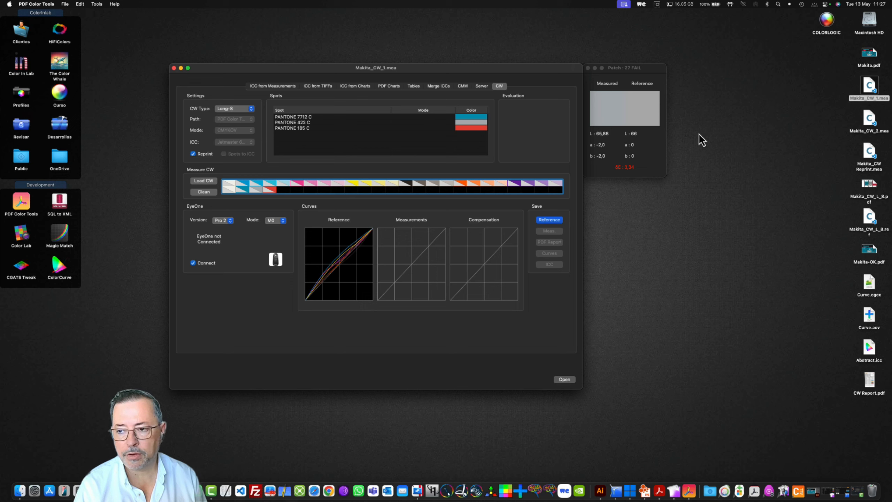
click(868, 97)
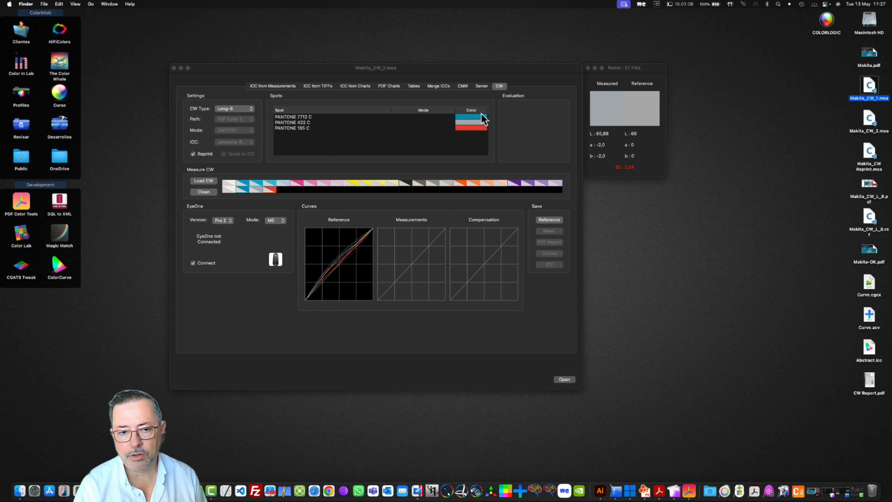
click(303, 71)
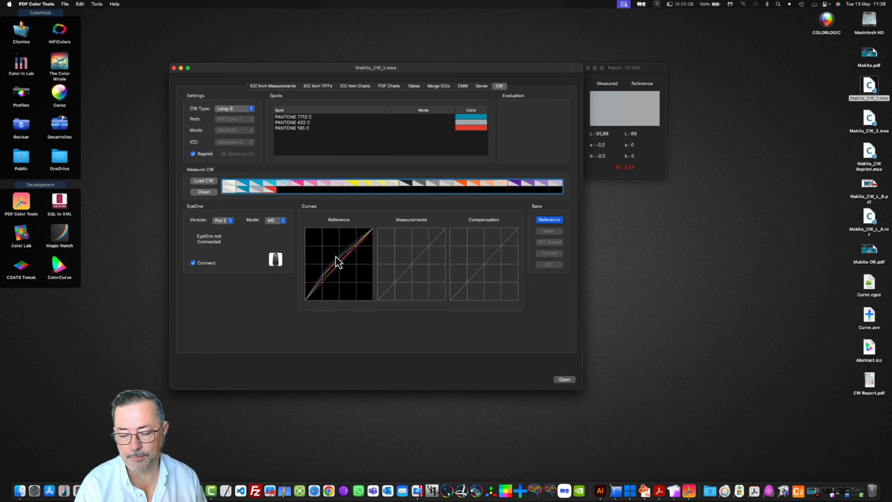
- Turn Reprint off to clear the Makita_CW_1 reference, and evaluate Makita_CW Reprint.mea with Reprint on
click(205, 154)
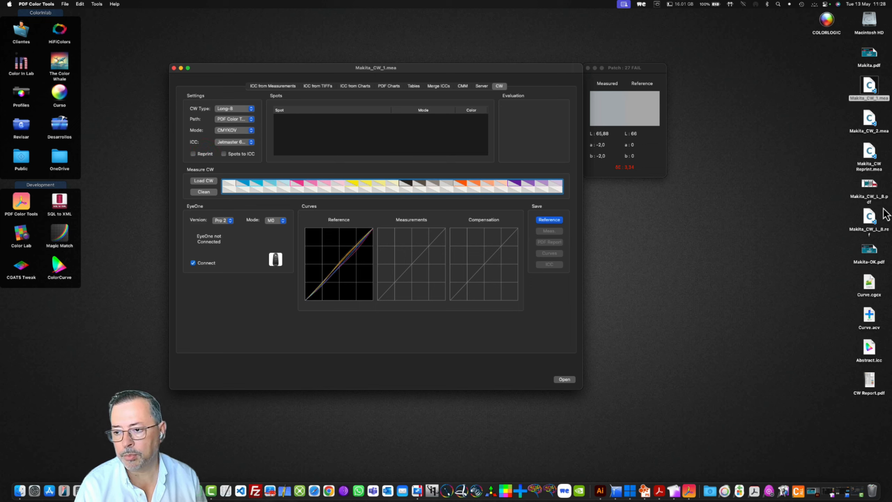
drag(869, 152, 421, 298)
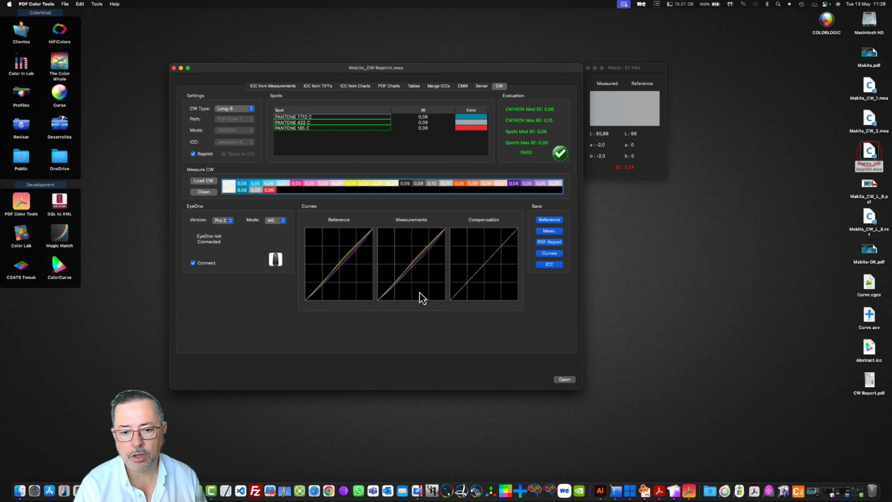